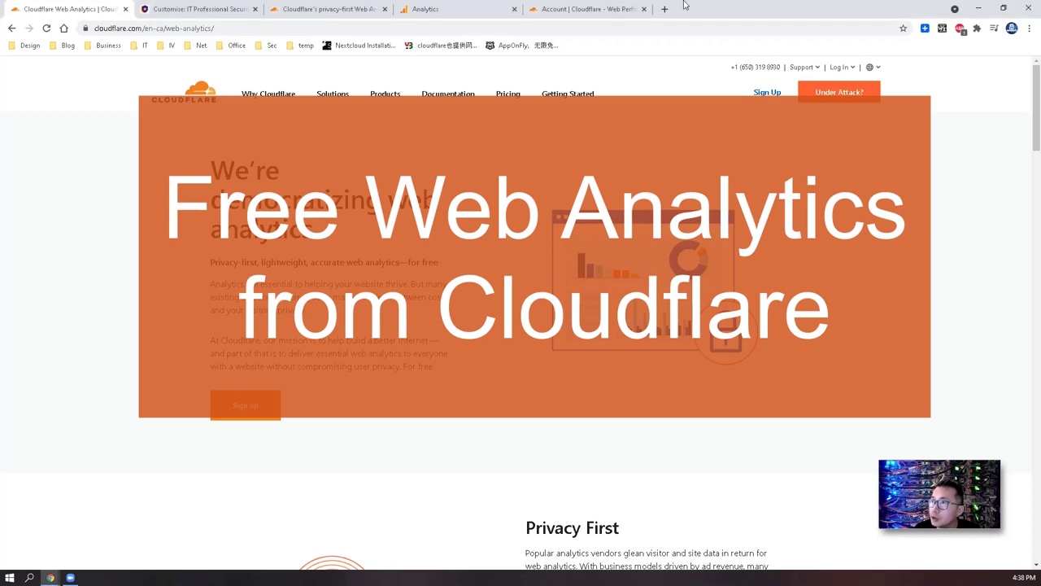
Step: View the overview and DNS records of the itprosec.com site in the Cloudflare dashboard, returning to the account home
click(598, 8)
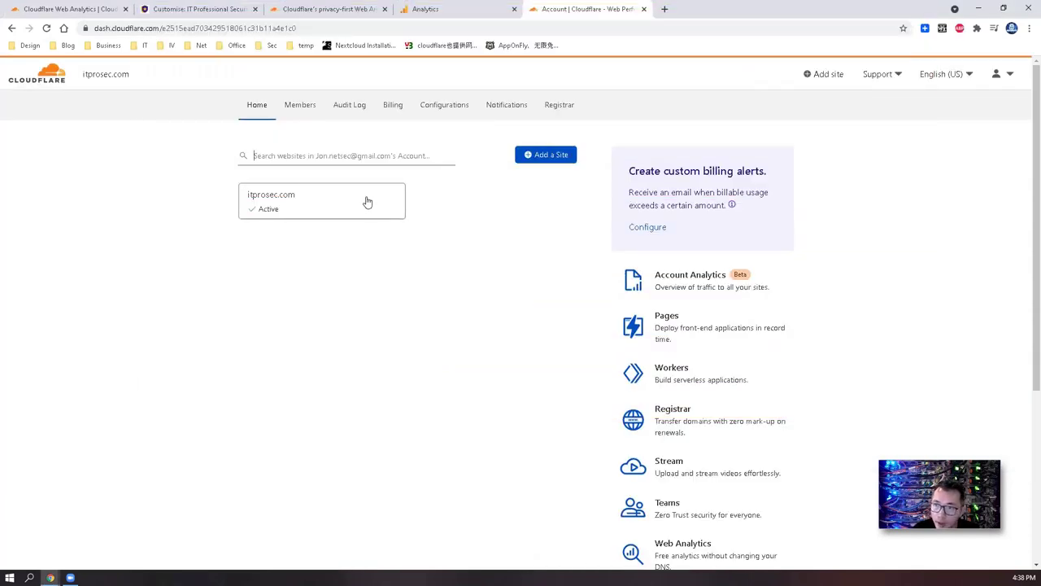
click(332, 201)
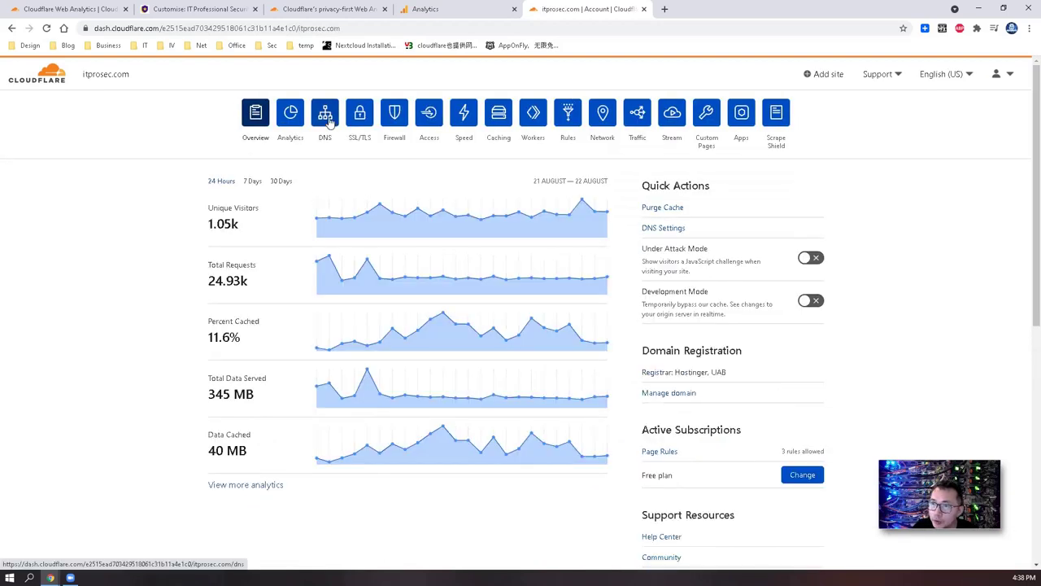
click(330, 122)
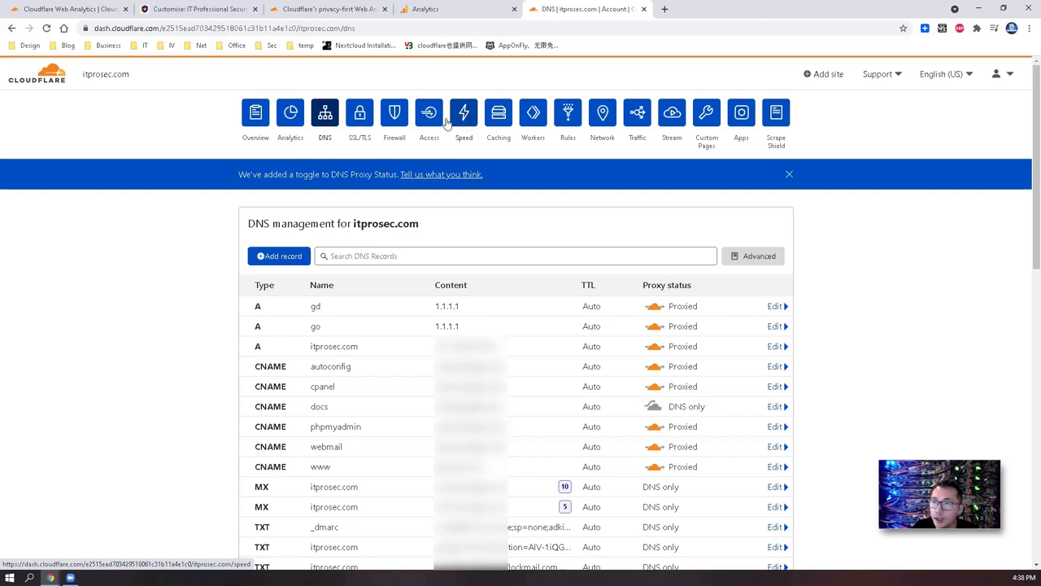
click(42, 79)
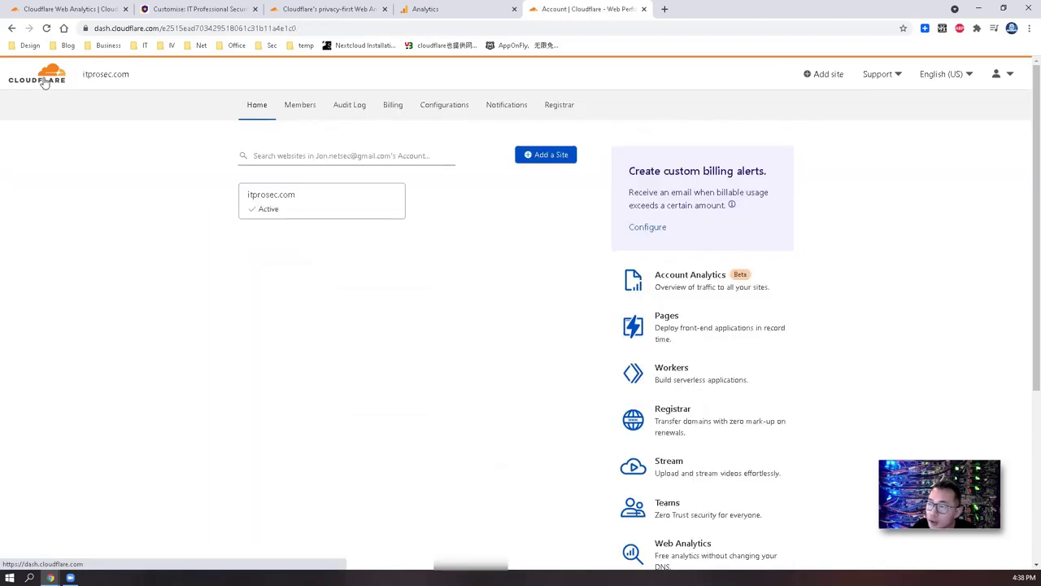
scroll(388, 399, down, 2)
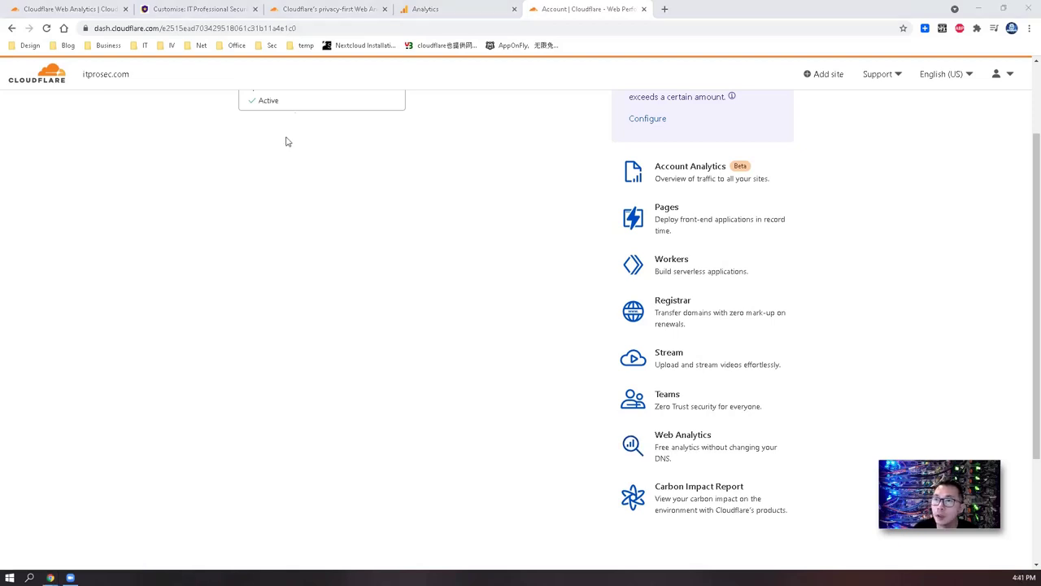
Step: Read the Cloudflare blog post on privacy-first Web Analytics, including its publication date and the reasons for another analytics service
click(285, 7)
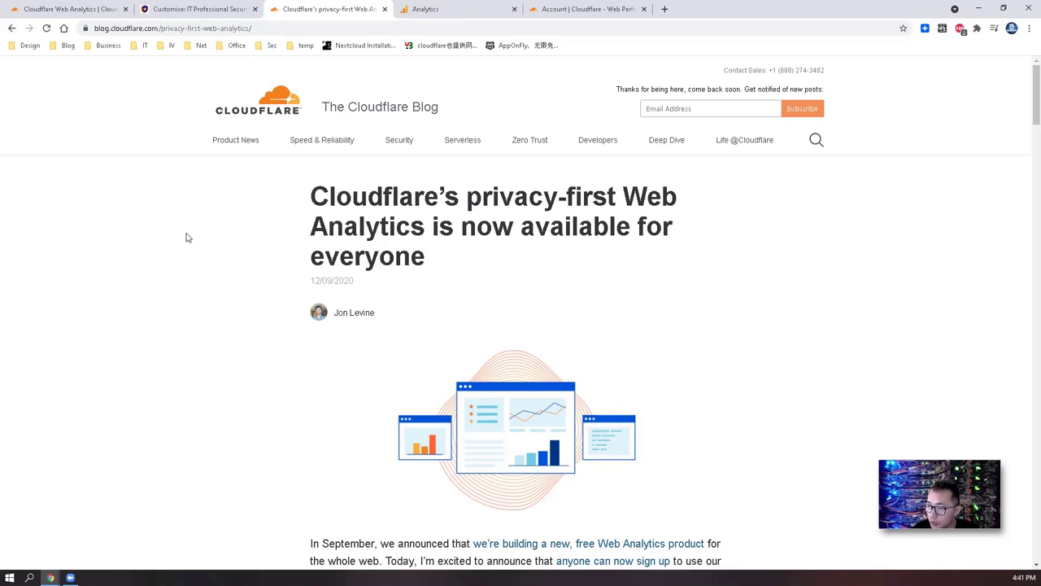
scroll(191, 249, down, 1)
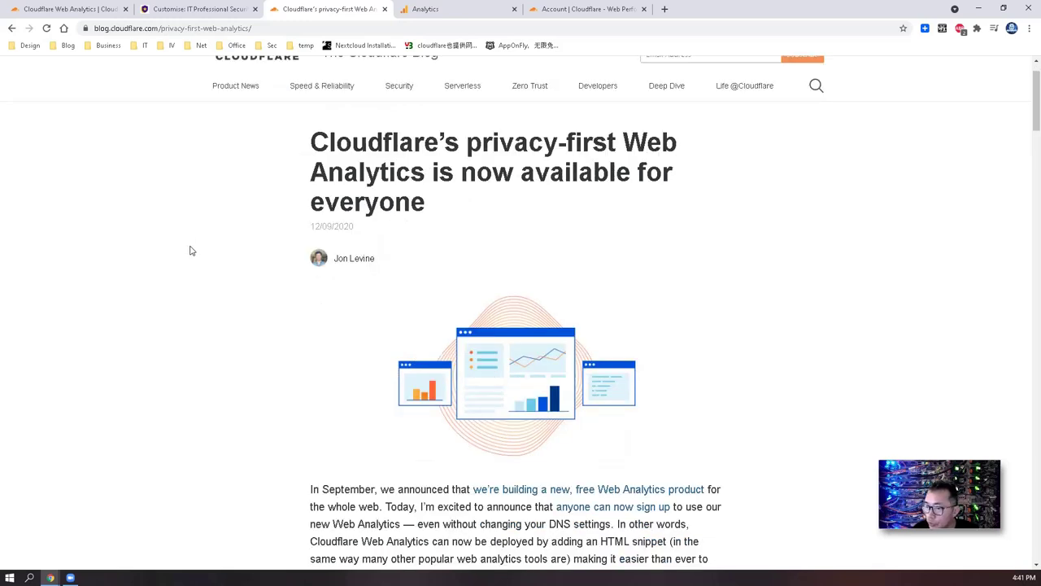
double_click(311, 226)
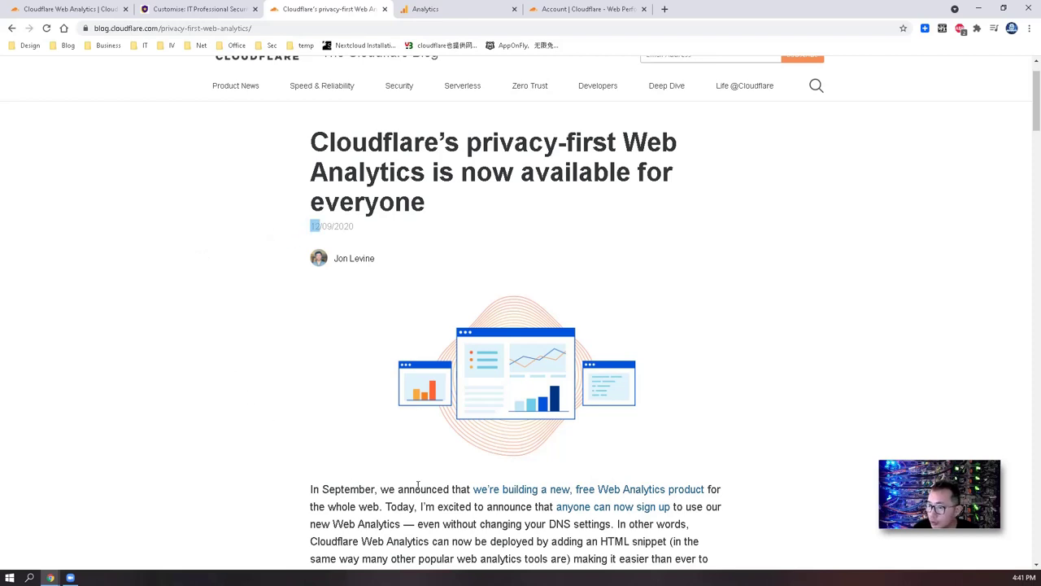
click(365, 487)
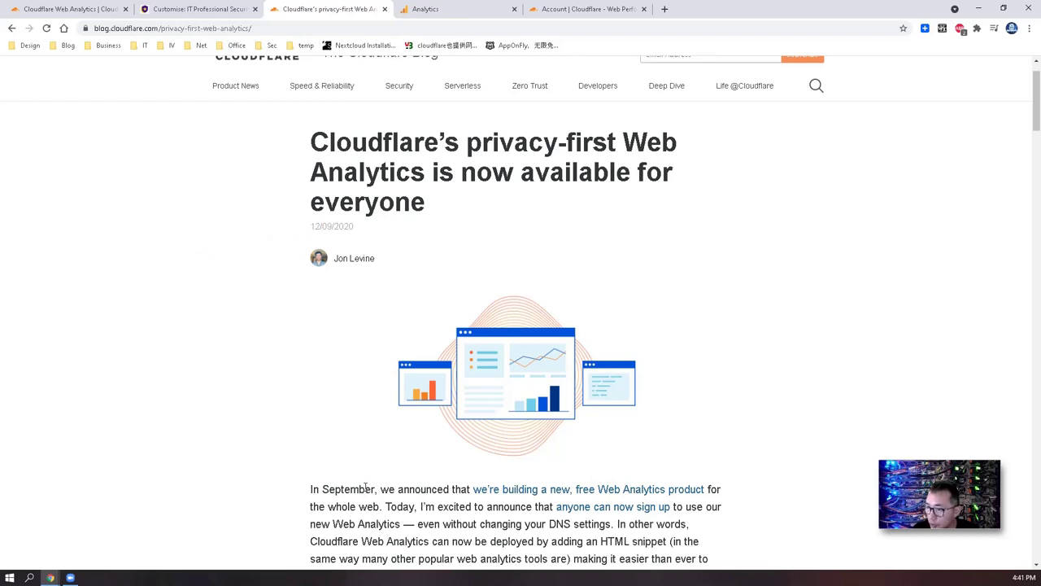
scroll(390, 480, down, 1)
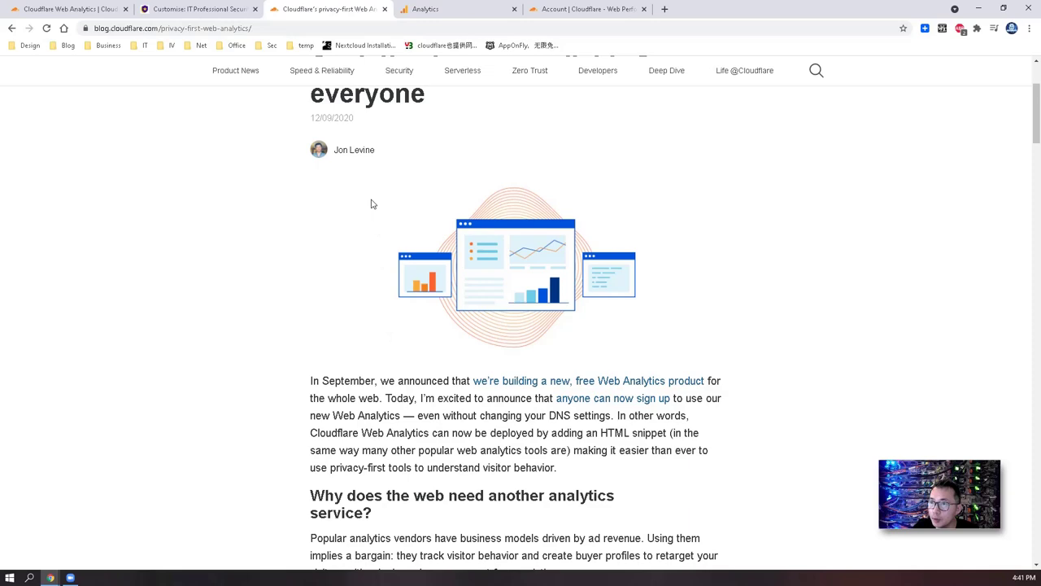
scroll(335, 203, down, 4)
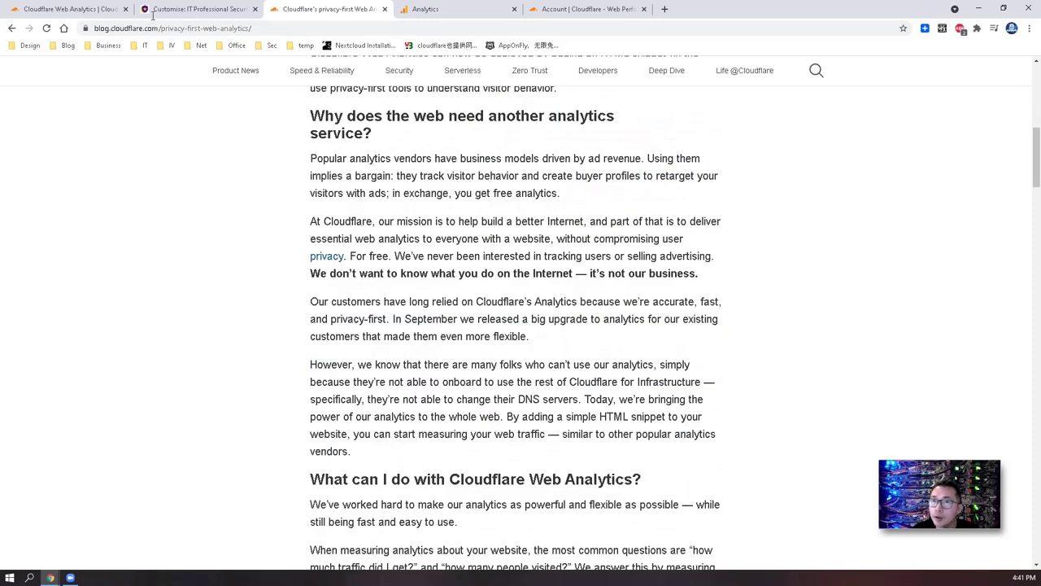
Step: Review the Privacy First, data and cookie banner sections of the Cloudflare Web Analytics product page
click(91, 6)
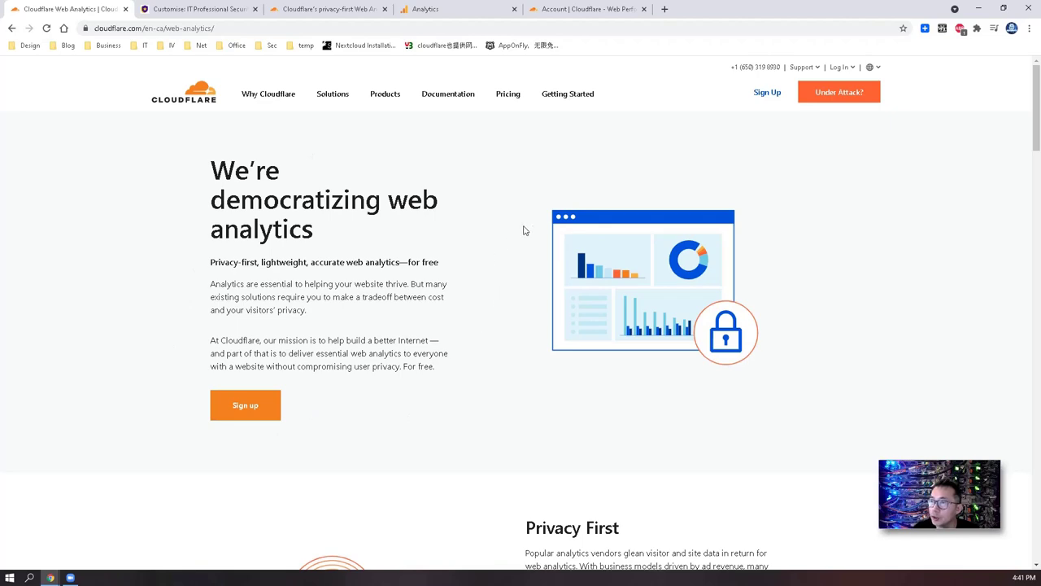
scroll(336, 321, down, 3)
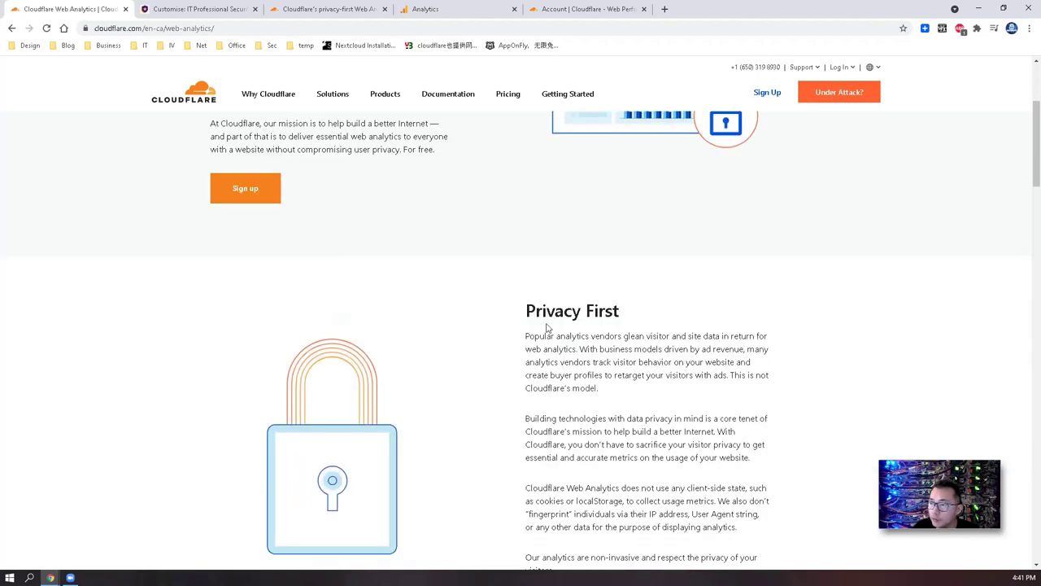
drag(526, 310, 620, 319)
scroll(595, 351, down, 2)
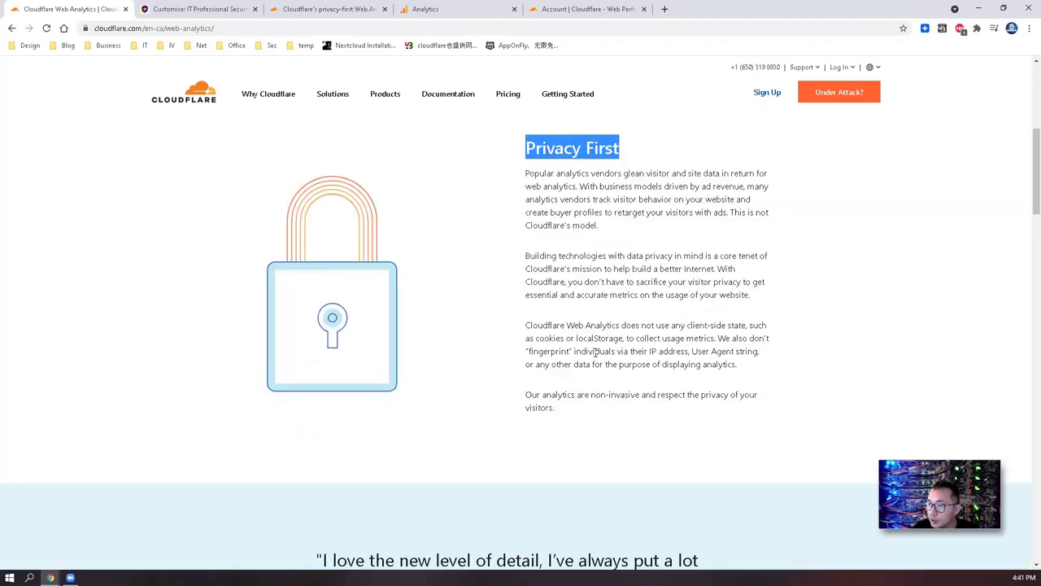
scroll(595, 352, down, 6)
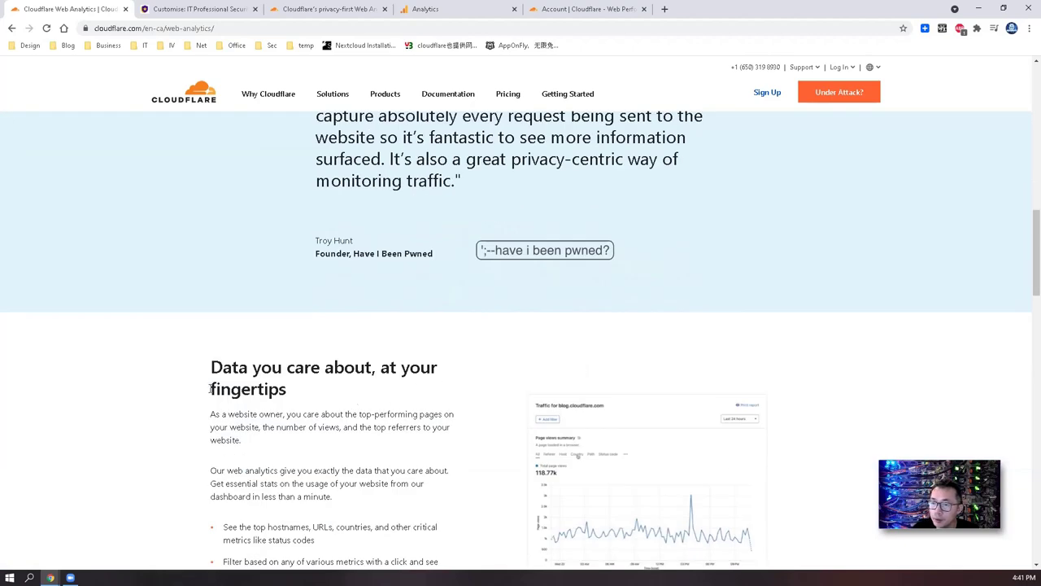
drag(221, 367, 240, 368)
scroll(440, 440, down, 6)
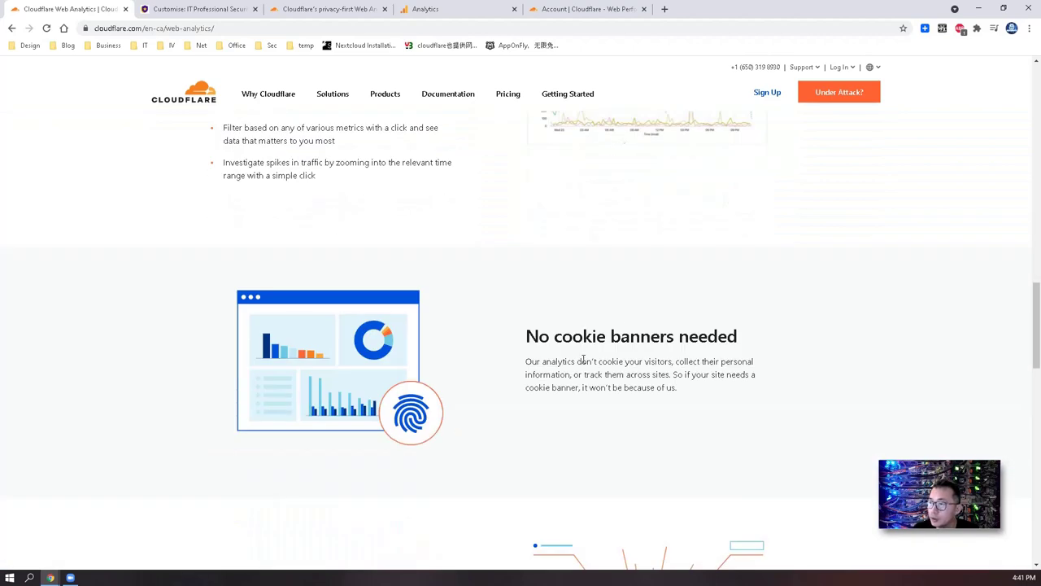
drag(523, 326, 666, 361)
scroll(628, 377, down, 3)
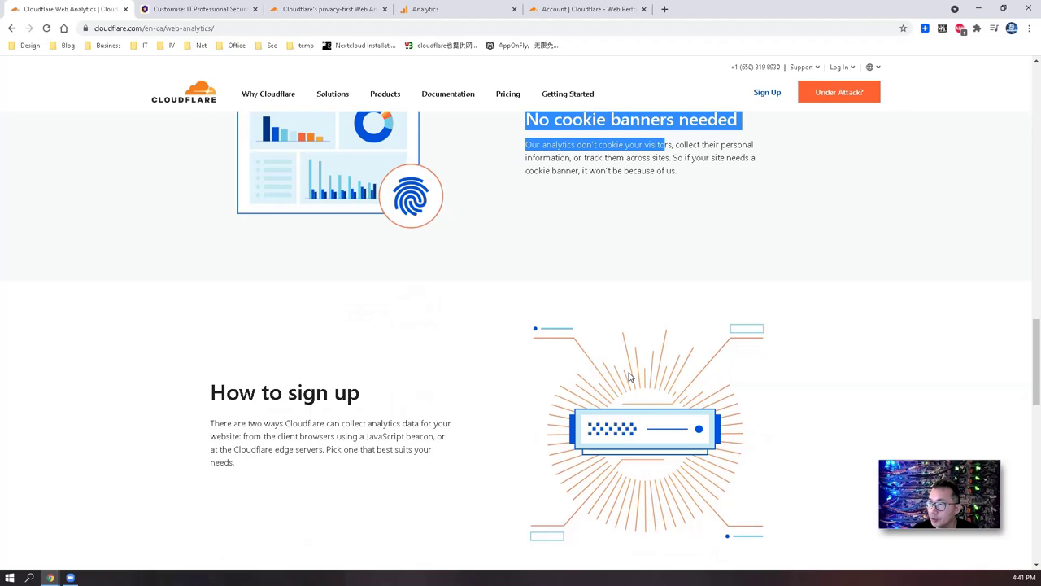
Step: Examine the two sign-up methods on the product page, the JavaScript beacon and proxying the website behind Cloudflare
scroll(400, 323, down, 4)
scroll(375, 345, down, 2)
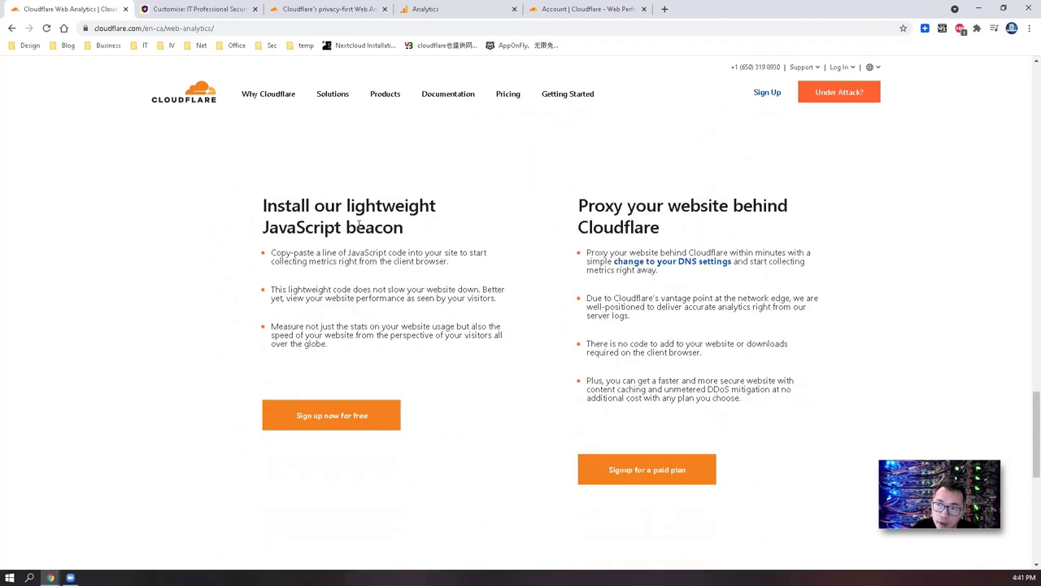
drag(264, 234, 425, 236)
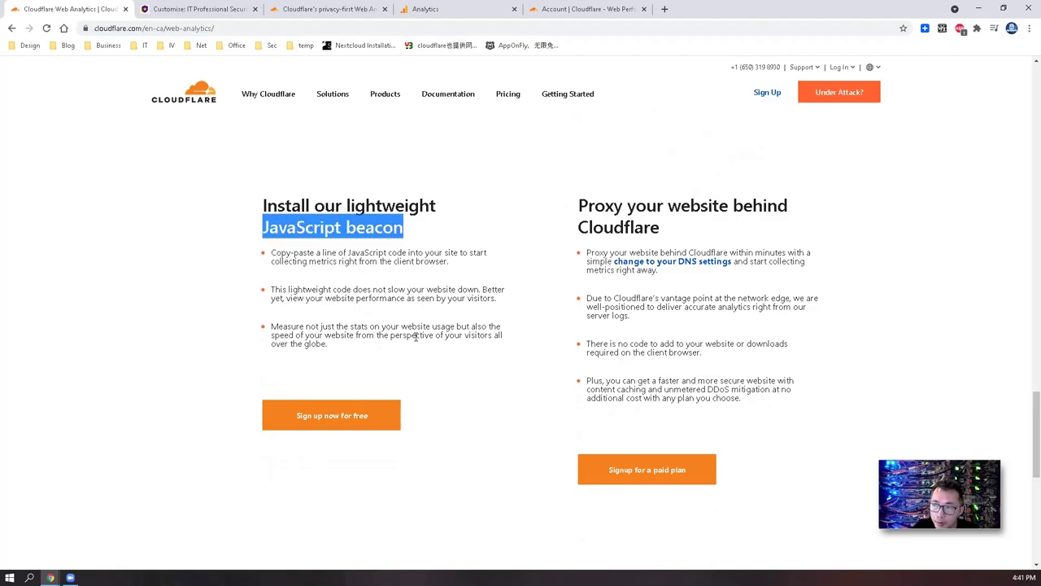
scroll(415, 329, up, 10)
scroll(415, 342, up, 15)
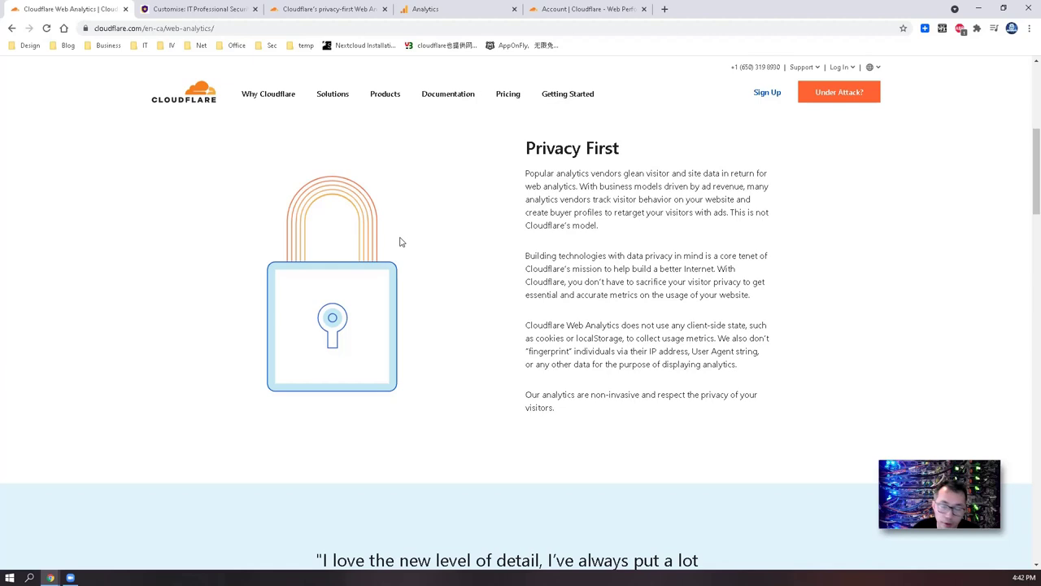
scroll(596, 224, up, 2)
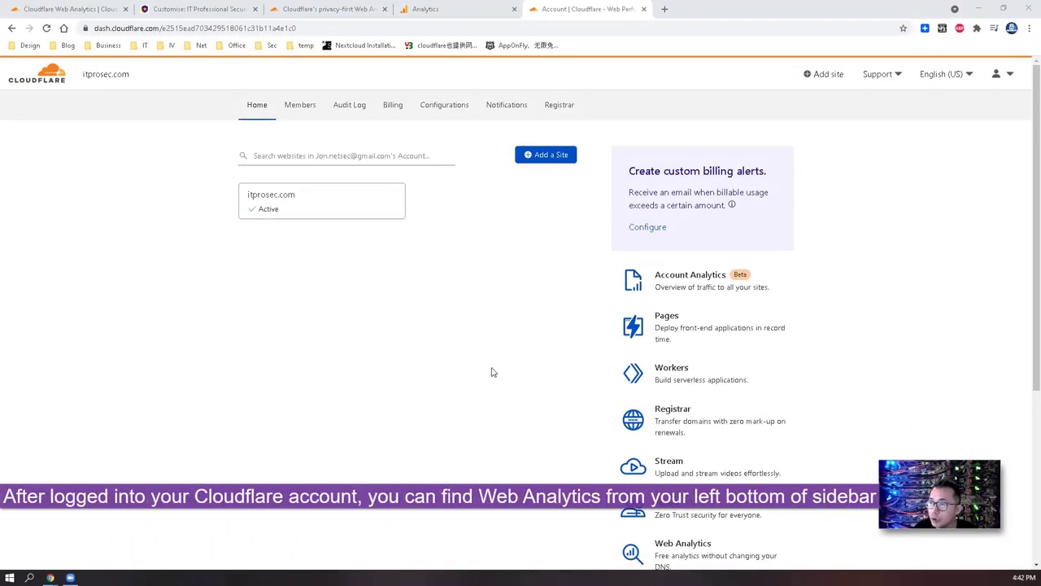
Step: Open Web Analytics from the Cloudflare account home
scroll(491, 368, down, 2)
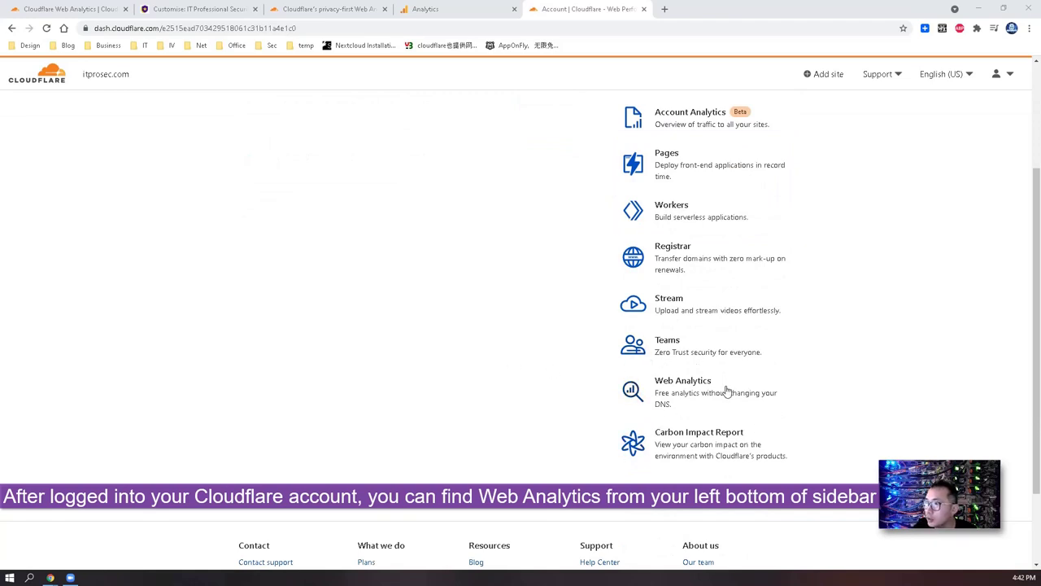
scroll(705, 322, up, 1)
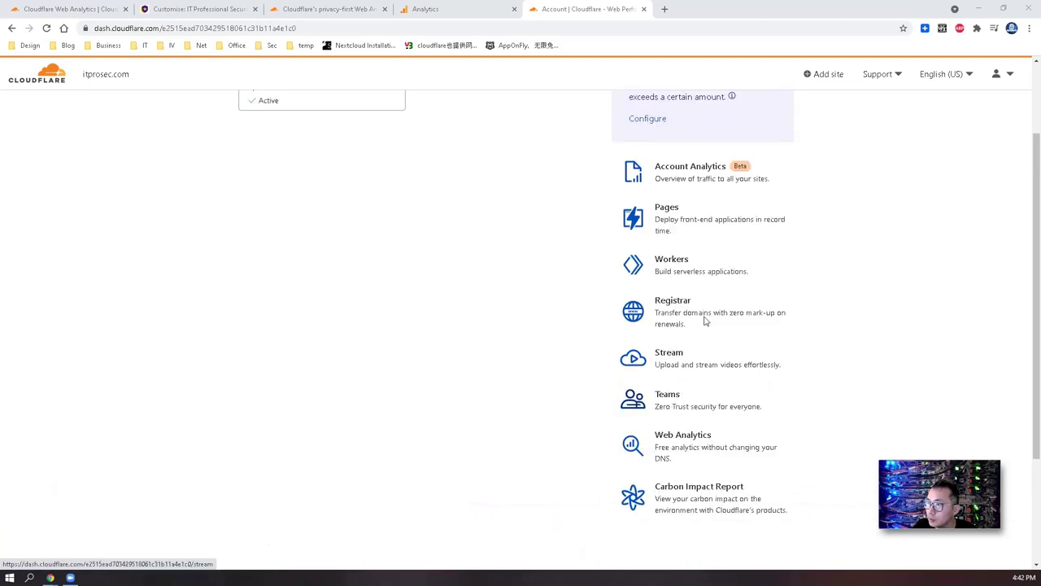
click(688, 437)
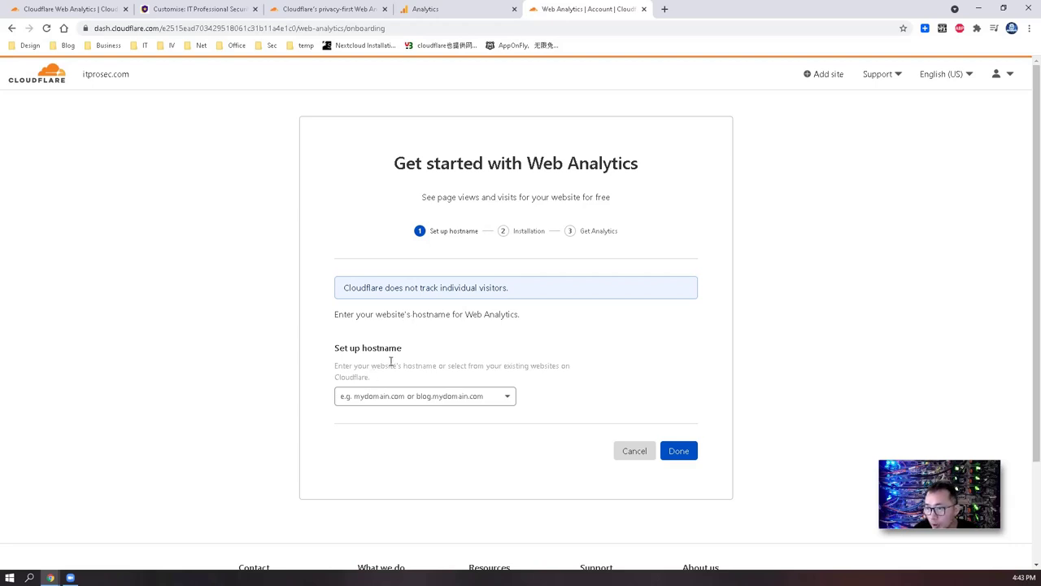
Step: Choose the existing website itprosec.com as the hostname for Web Analytics
click(406, 398)
click(413, 371)
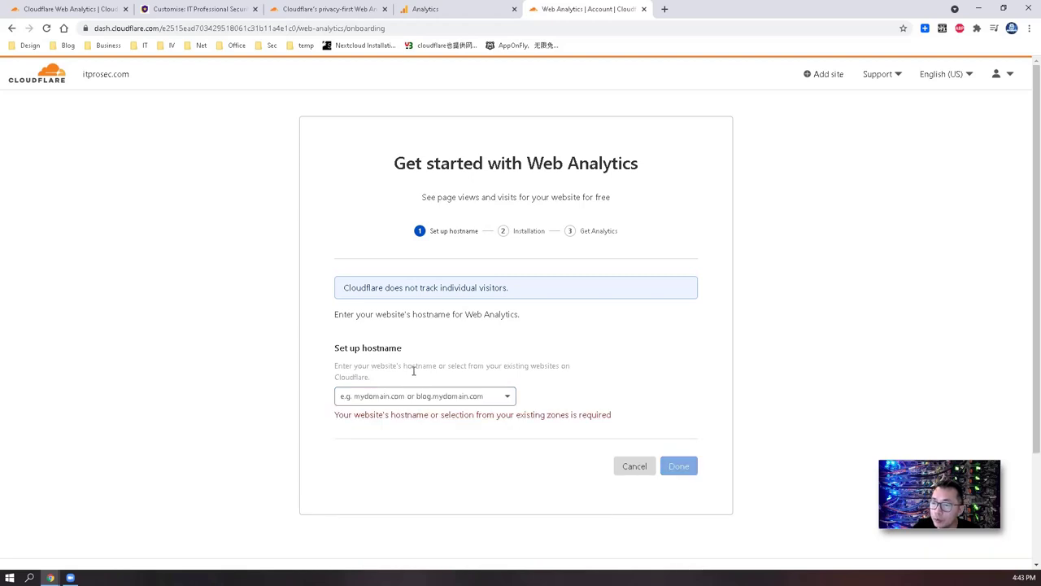
click(417, 396)
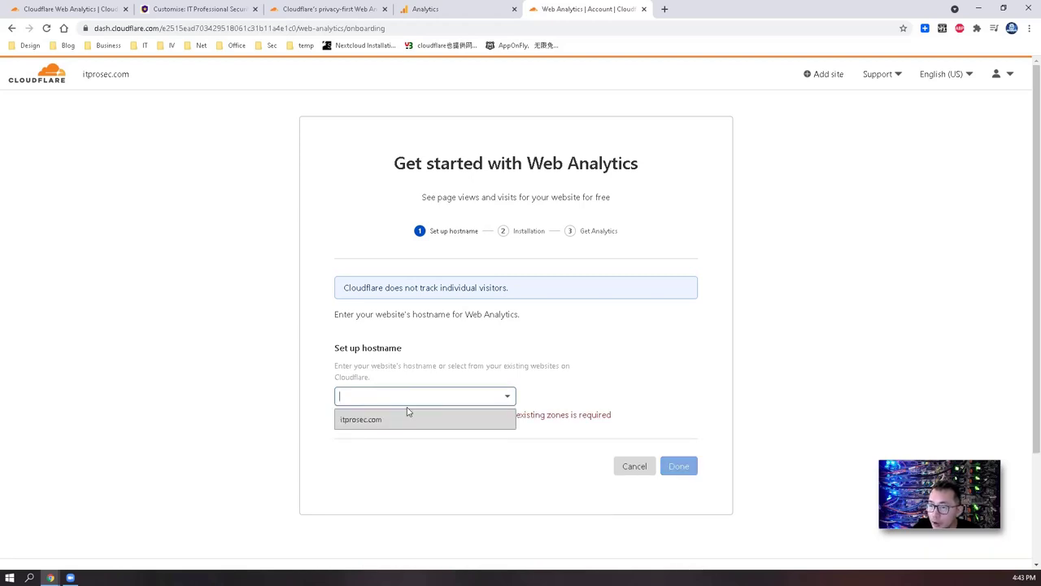
click(398, 420)
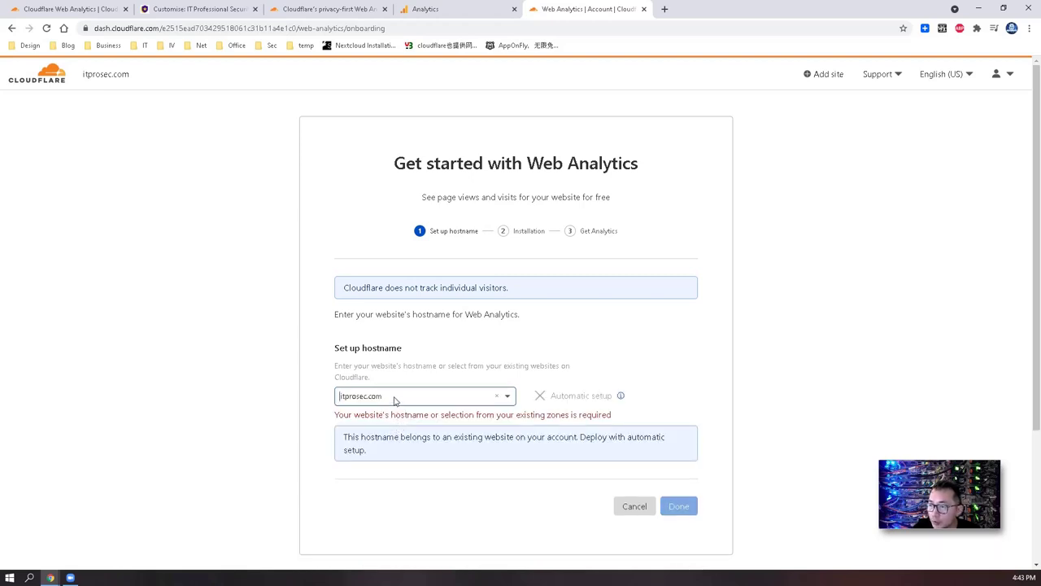
click(395, 397)
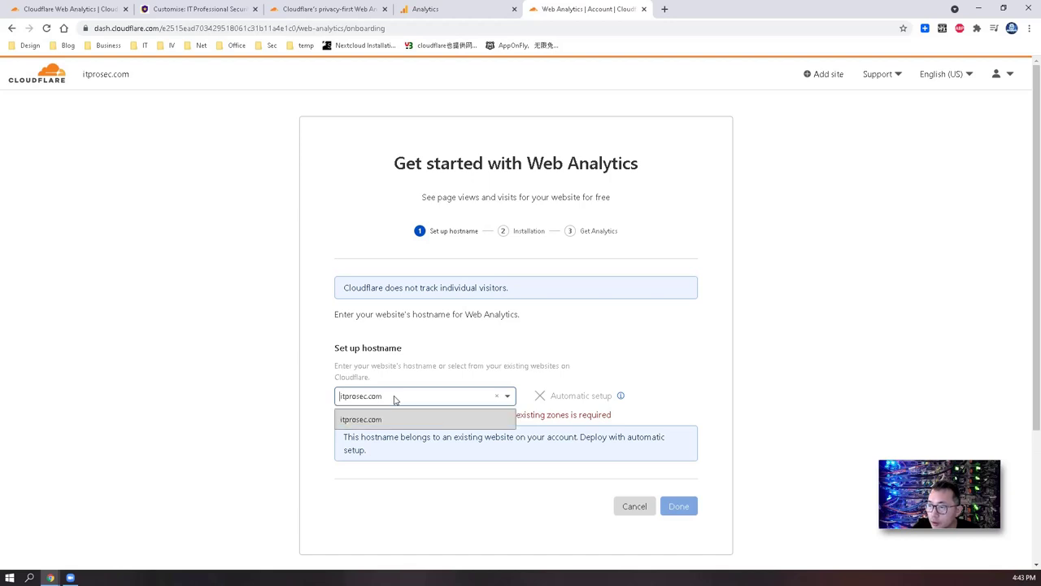
click(540, 400)
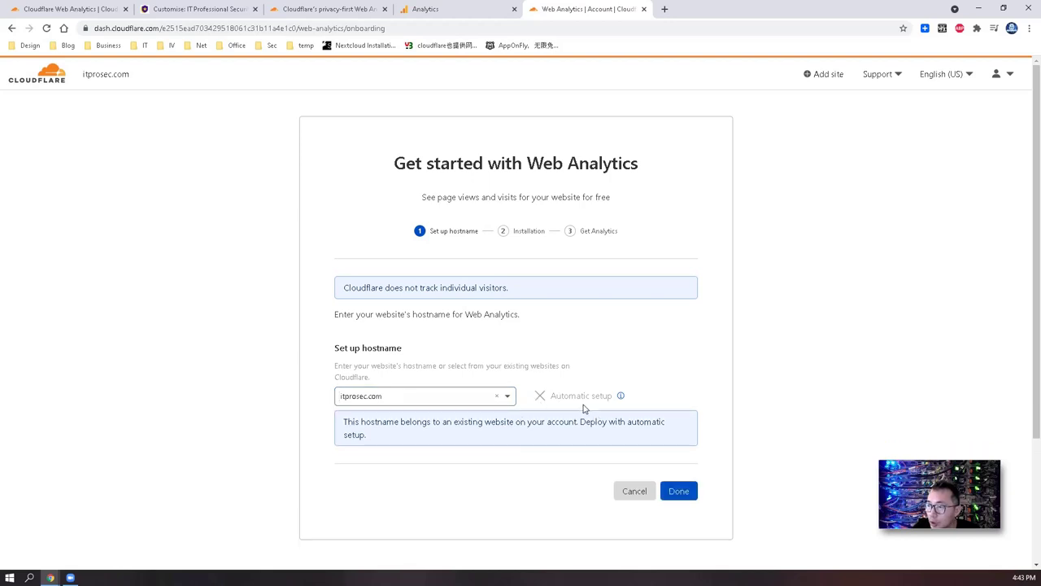
Step: Clear the selected hostname and try to enter the external site 51sec.org instead
click(461, 401)
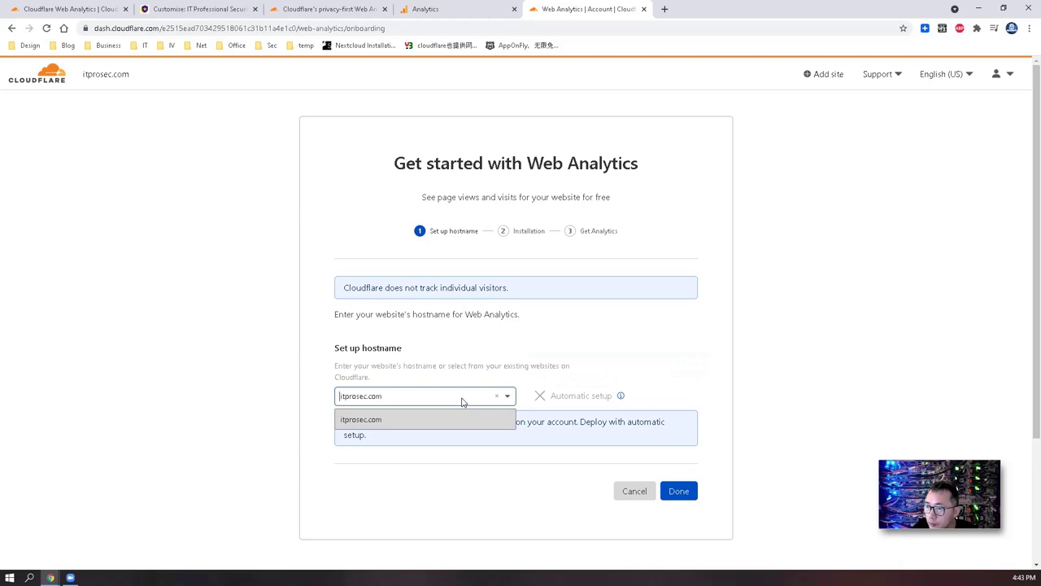
click(496, 396)
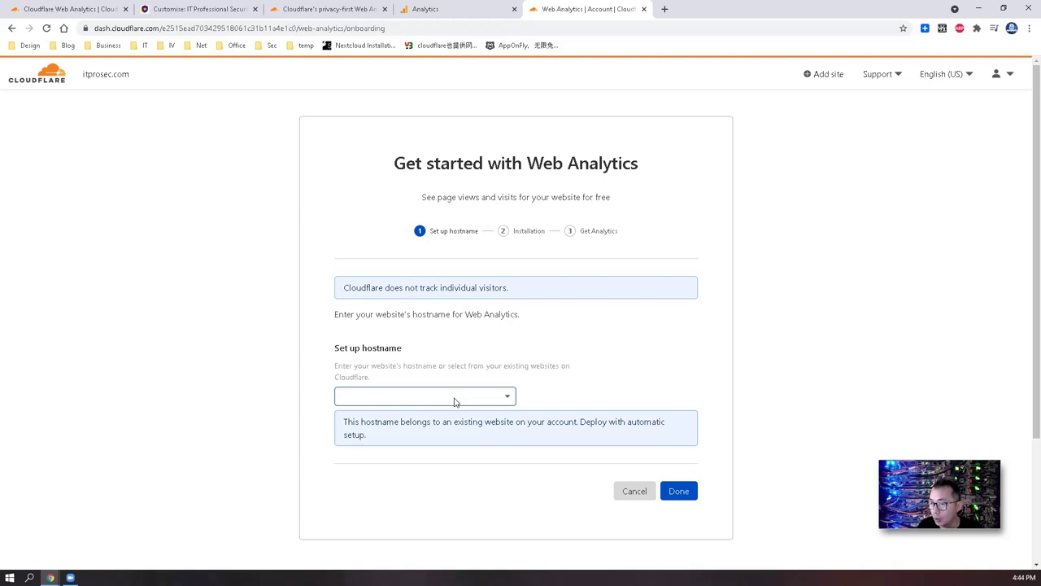
text(51sec.org)
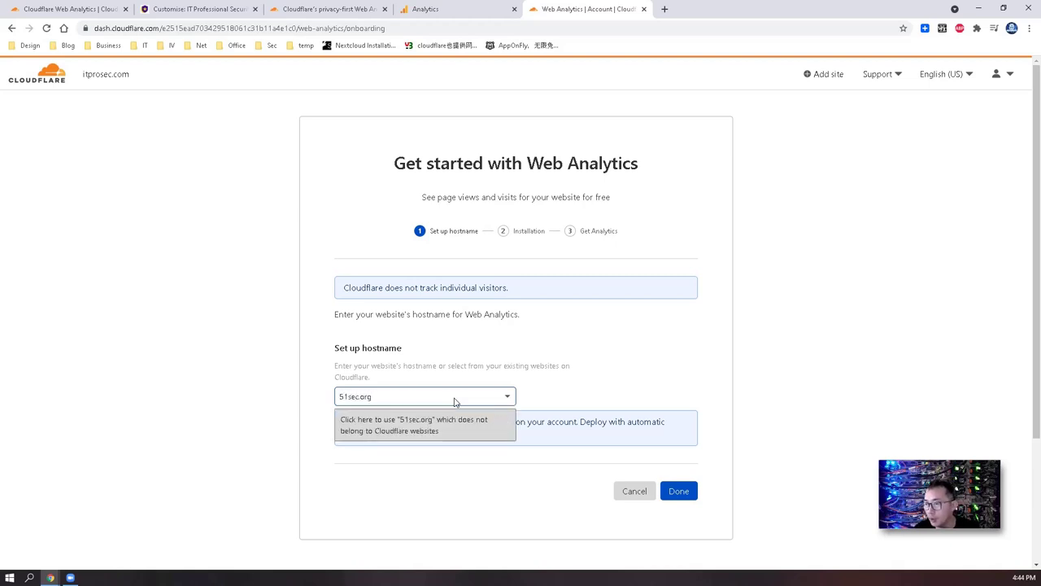
click(469, 386)
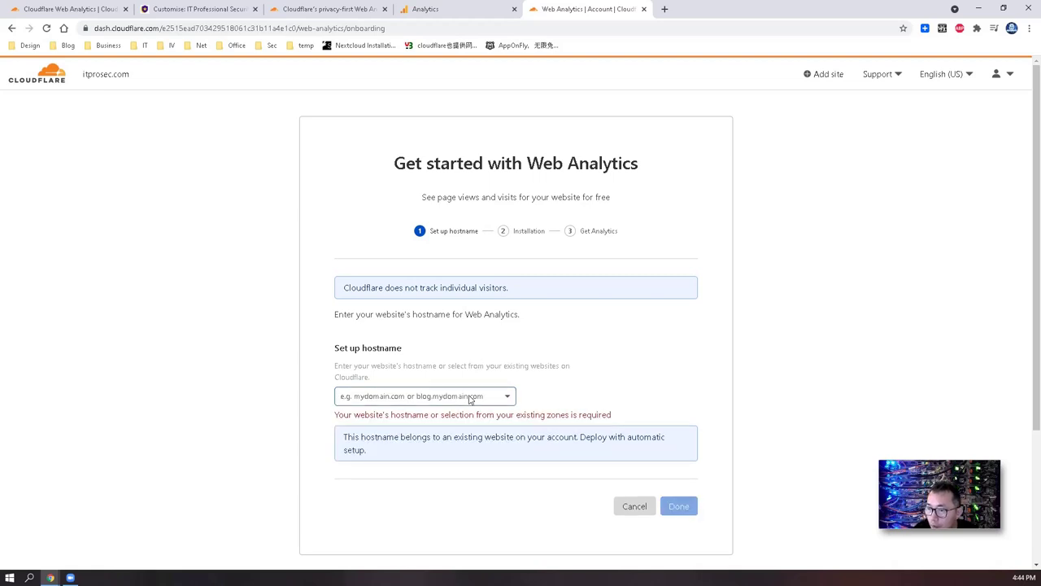
Step: Set the Web Analytics hostname to 51sec.com, a site that does not belong to the Cloudflare account
click(467, 399)
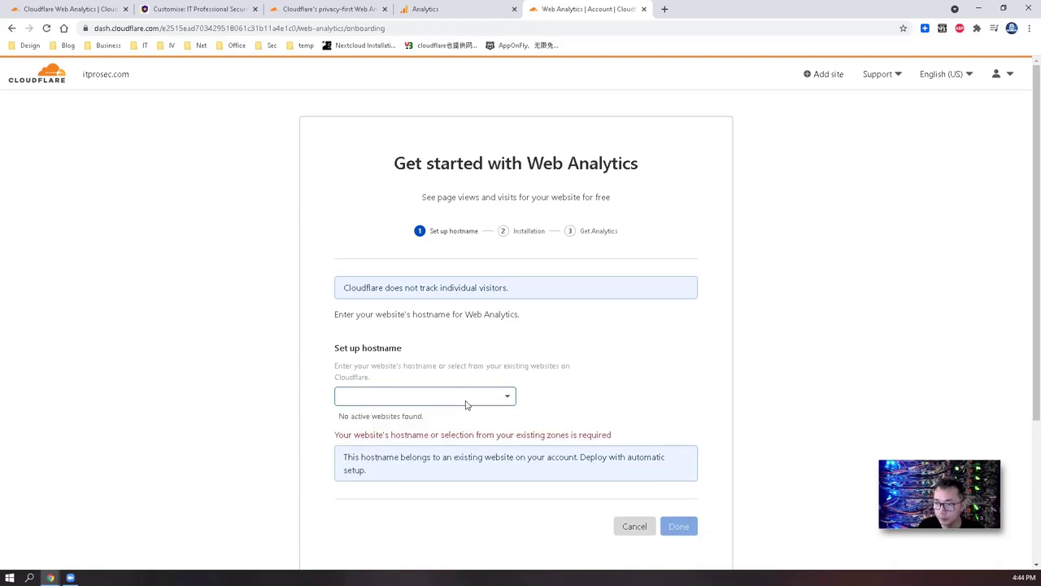
text(51sec.c)
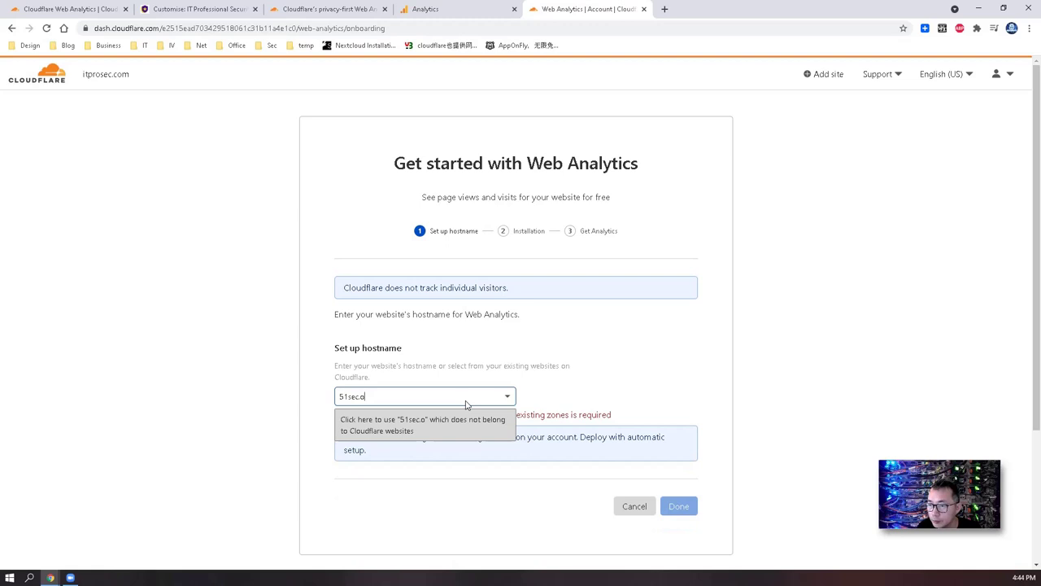
text(om)
key(Return)
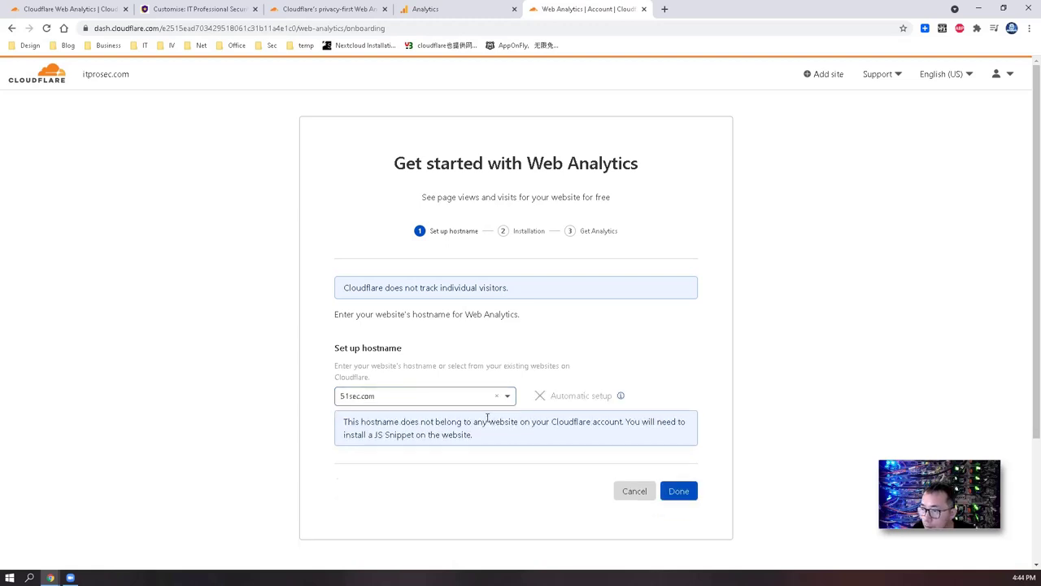
Step: Confirm the hostname, copy the JS snippet for 51sec.com and proceed past the installation stage
click(674, 487)
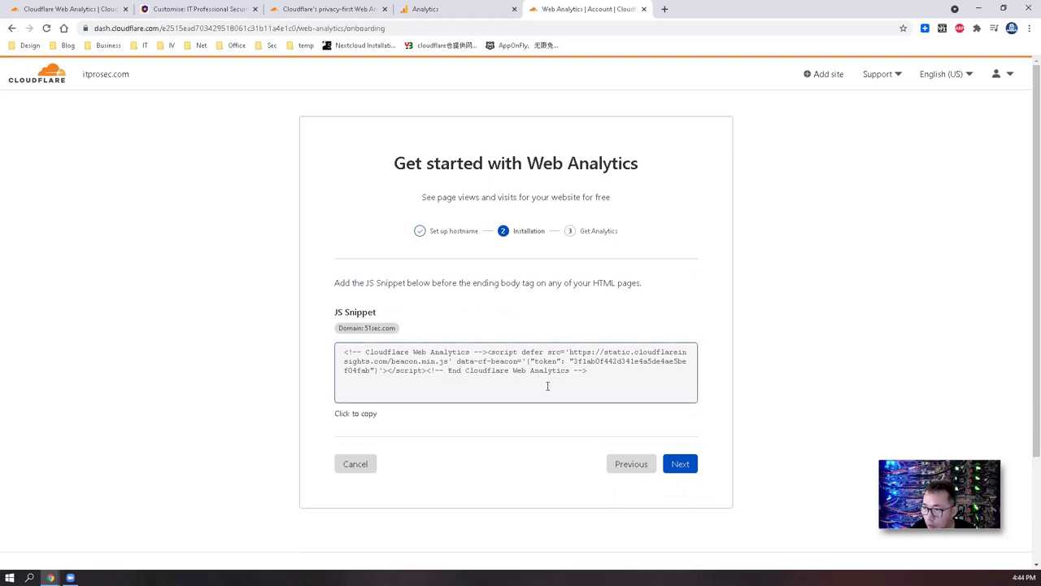
click(602, 379)
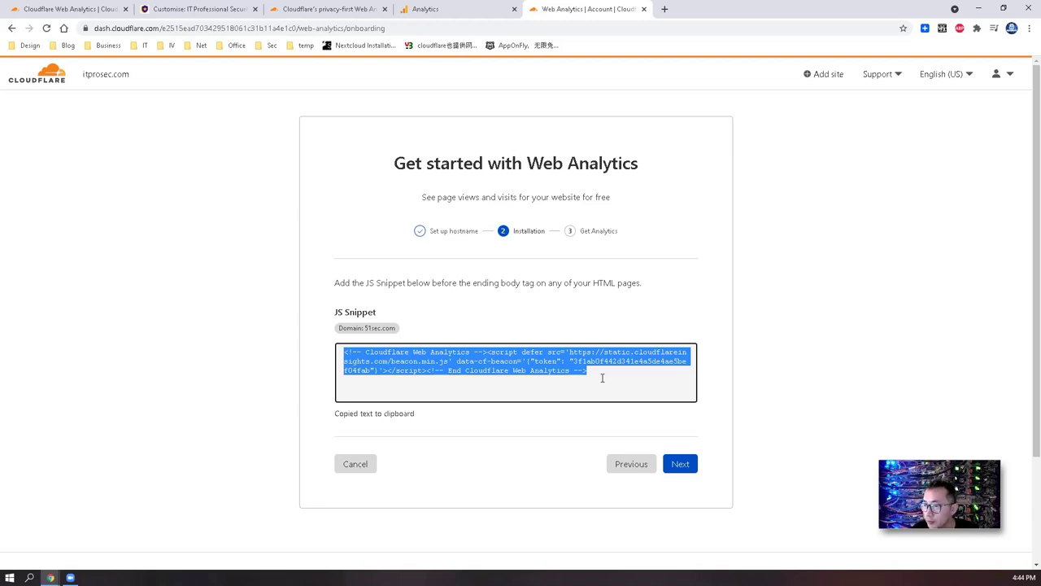
click(681, 470)
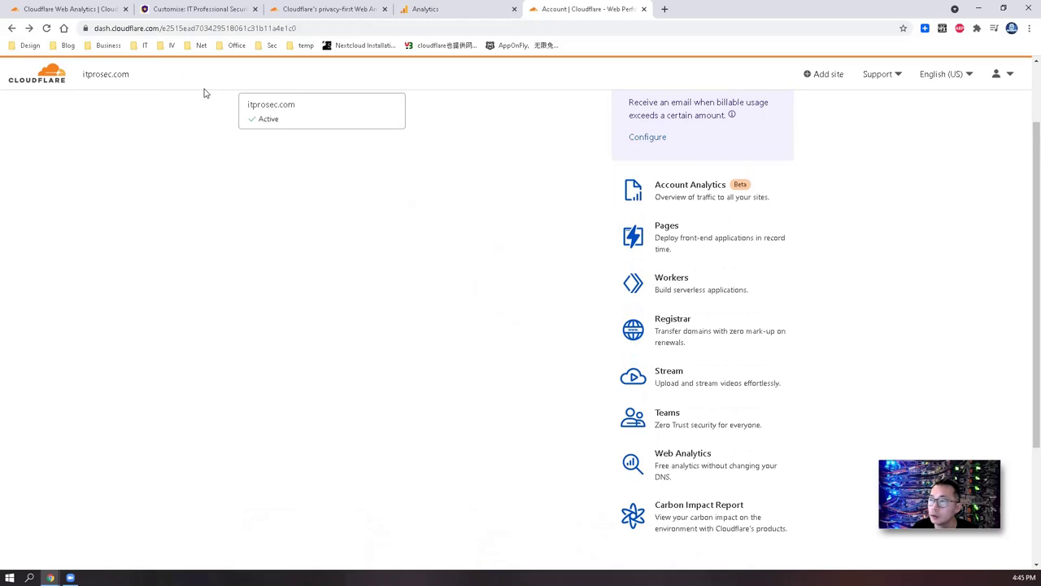
Step: Reopen Web Analytics from the account home and complete the automatic setup for the existing website itprosec.com through to its analytics view
click(686, 467)
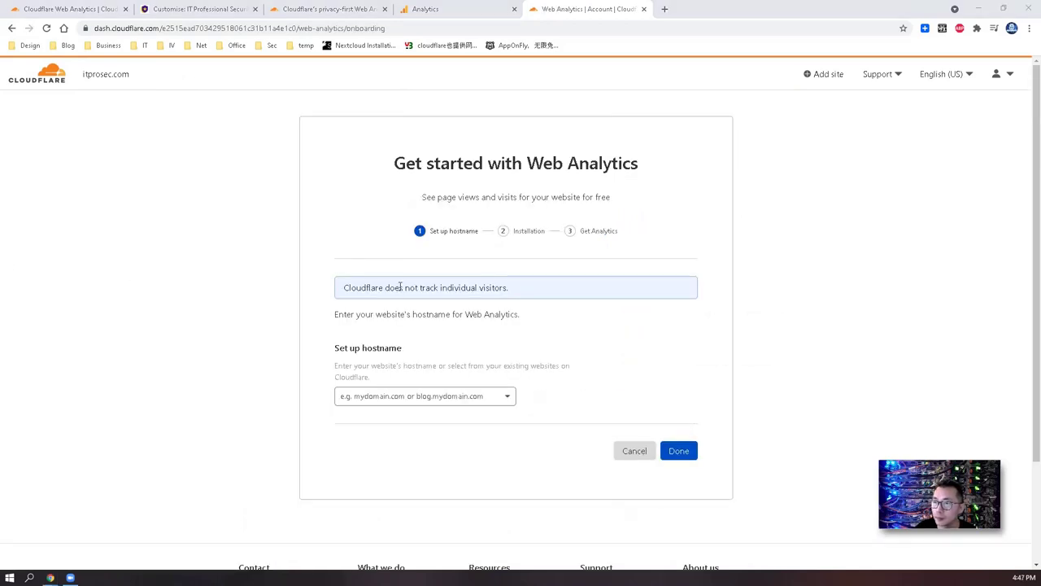
click(493, 395)
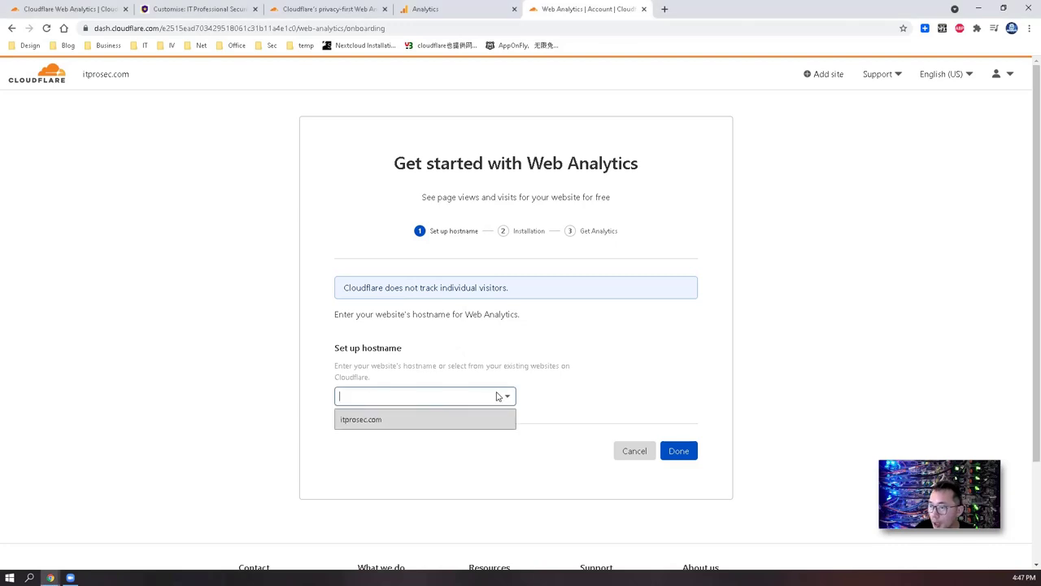
click(495, 418)
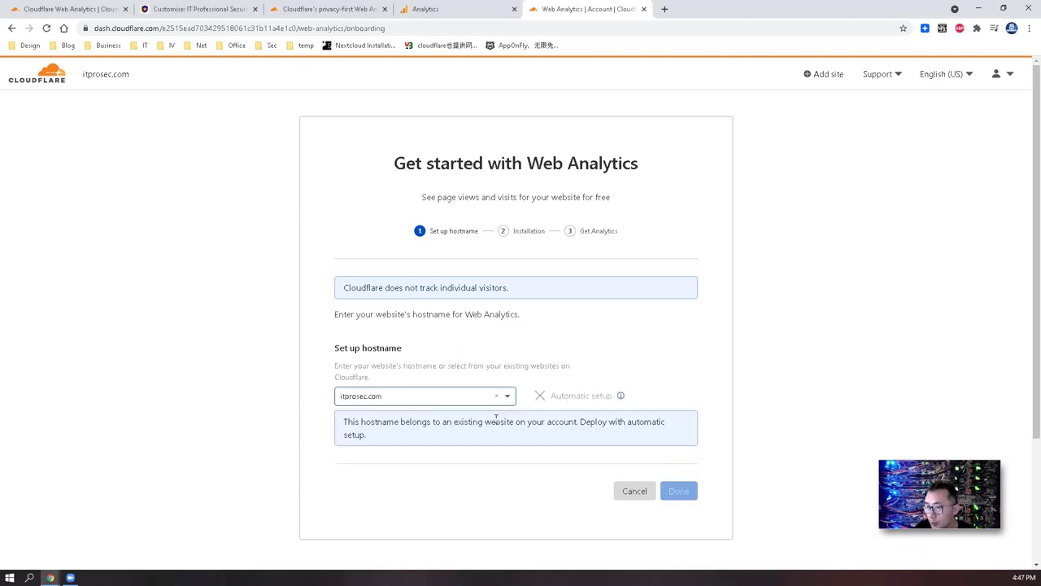
click(669, 492)
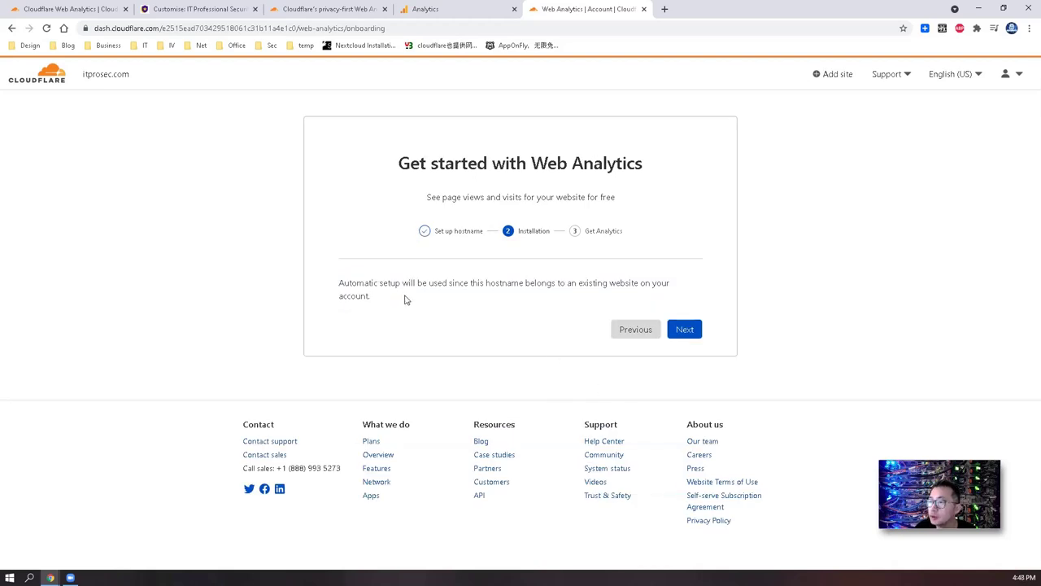
click(699, 332)
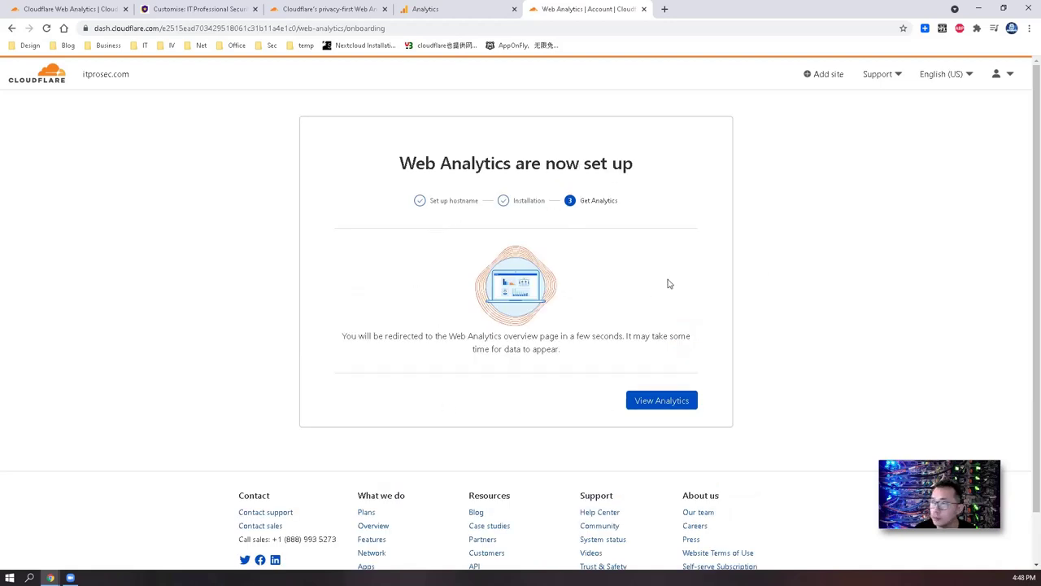
click(679, 407)
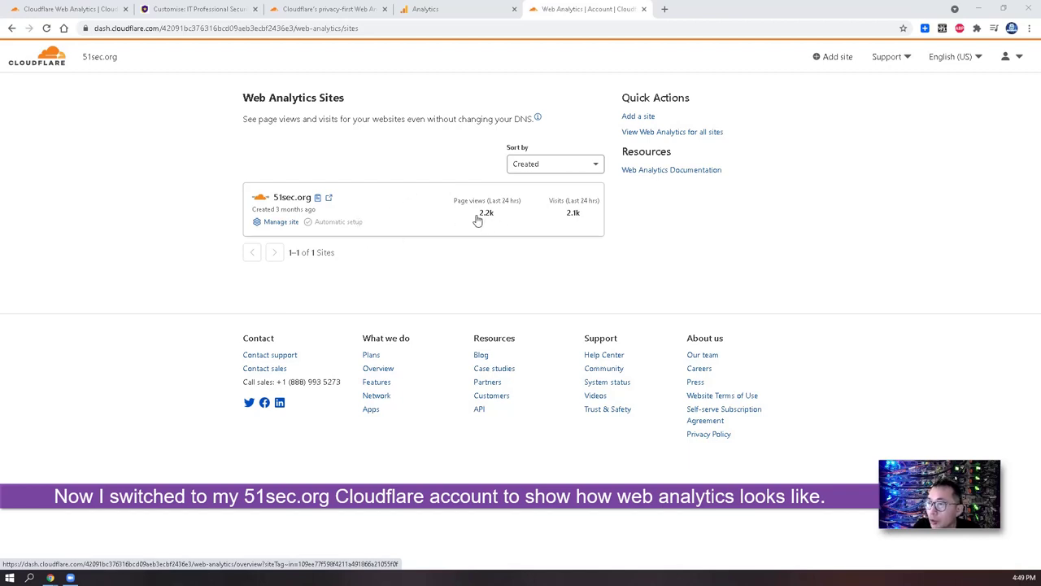
Step: Open the Web Analytics report for 51sec.org and review its visits summary, countries and traffic sources
click(584, 224)
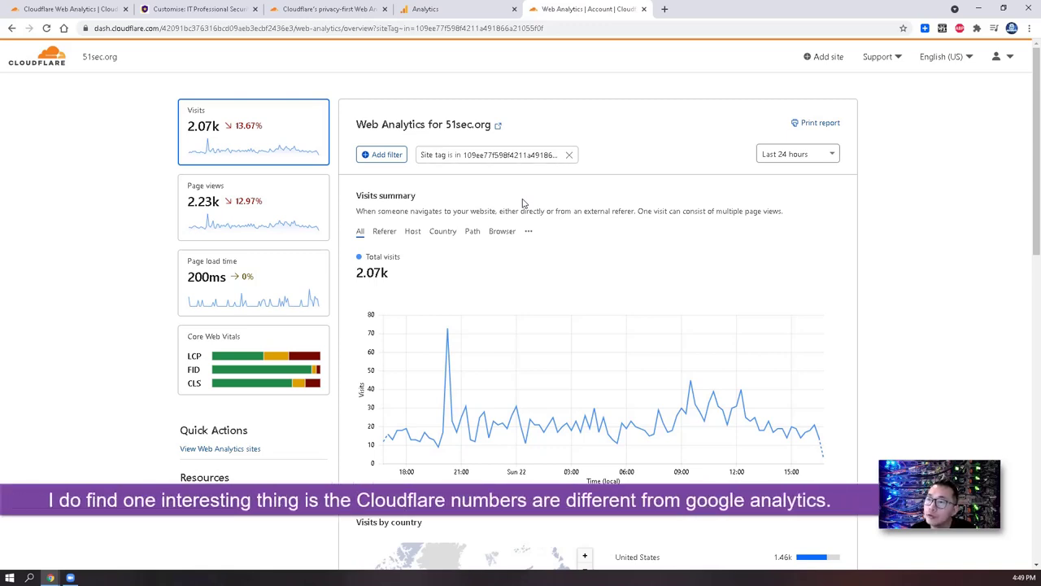
scroll(523, 204, down, 7)
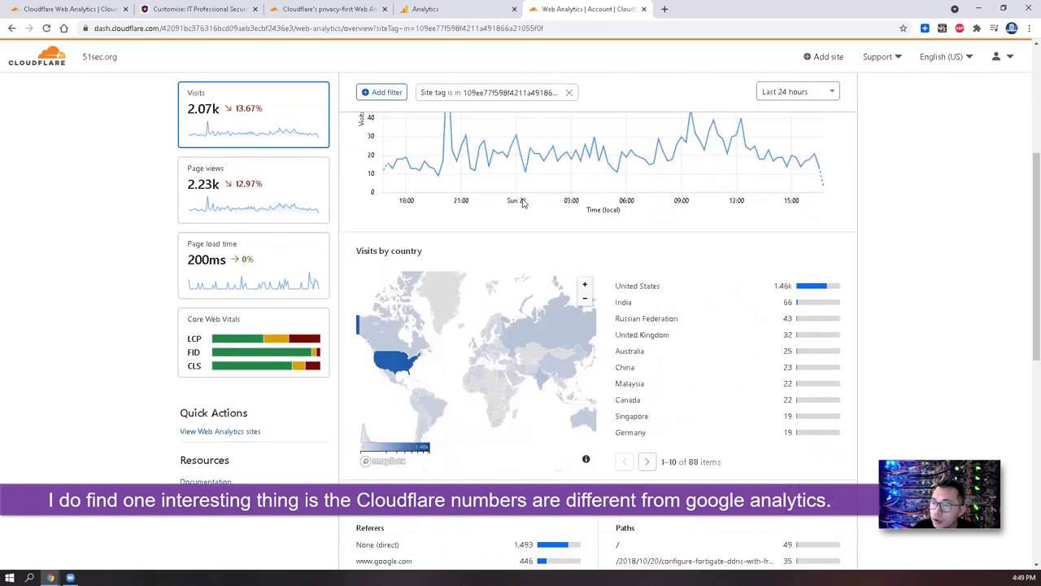
scroll(523, 204, down, 3)
scroll(523, 203, up, 10)
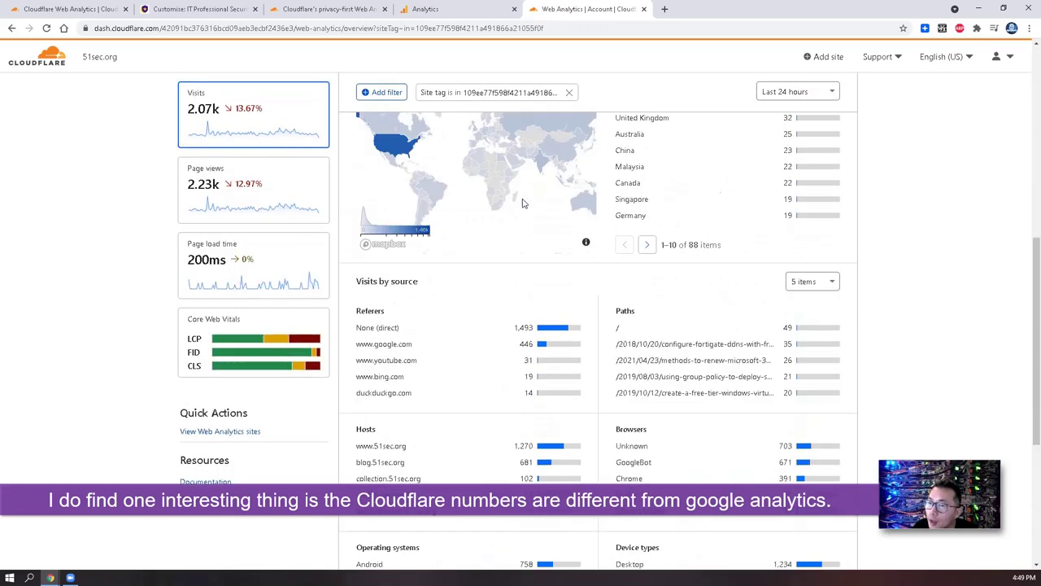
scroll(523, 203, up, 2)
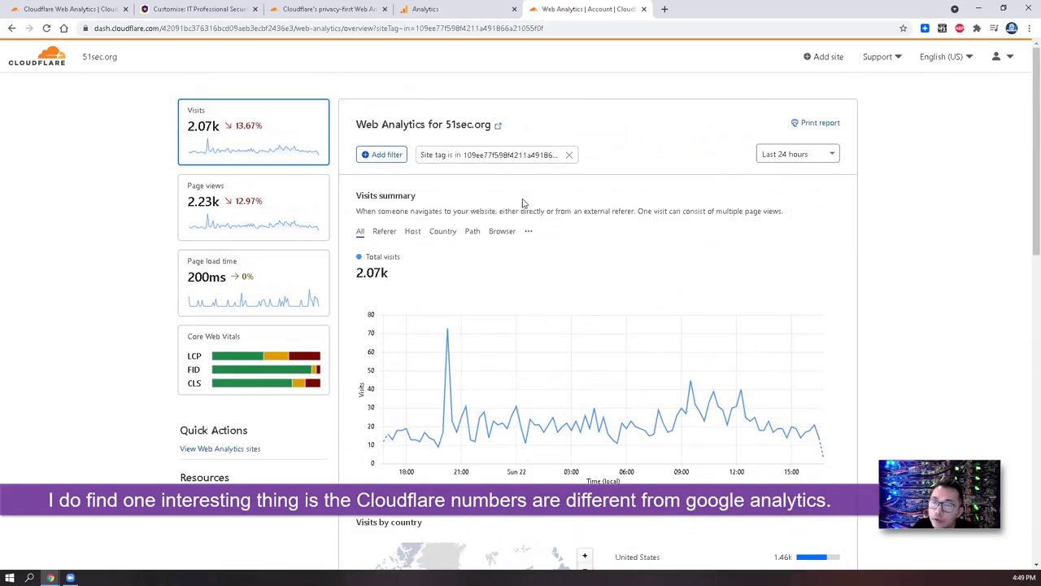
Step: Compare the Cloudflare visits and page views for 51sec.org with the Audience Overview in Google Analytics
click(442, 12)
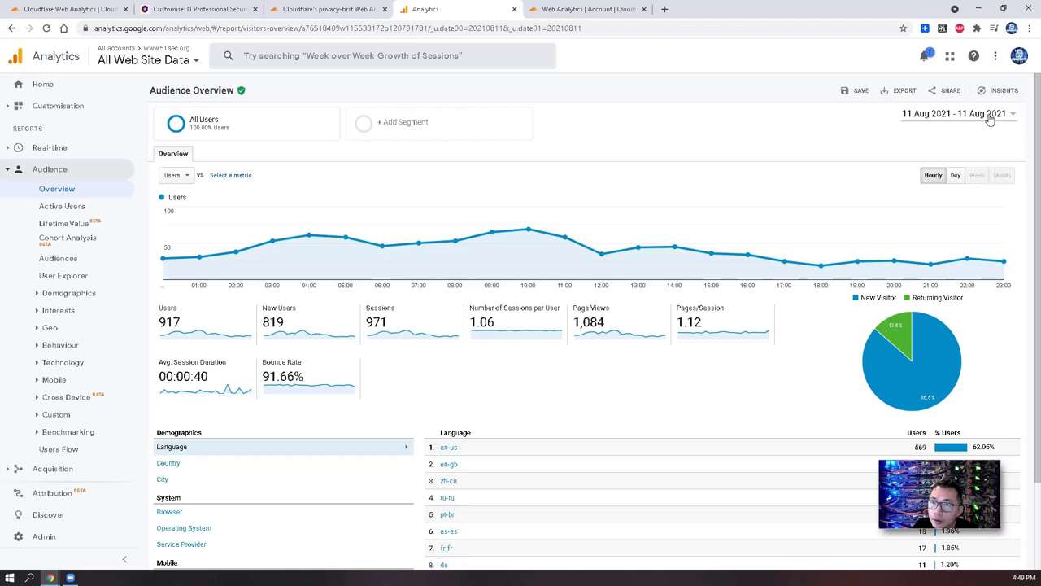
click(559, 7)
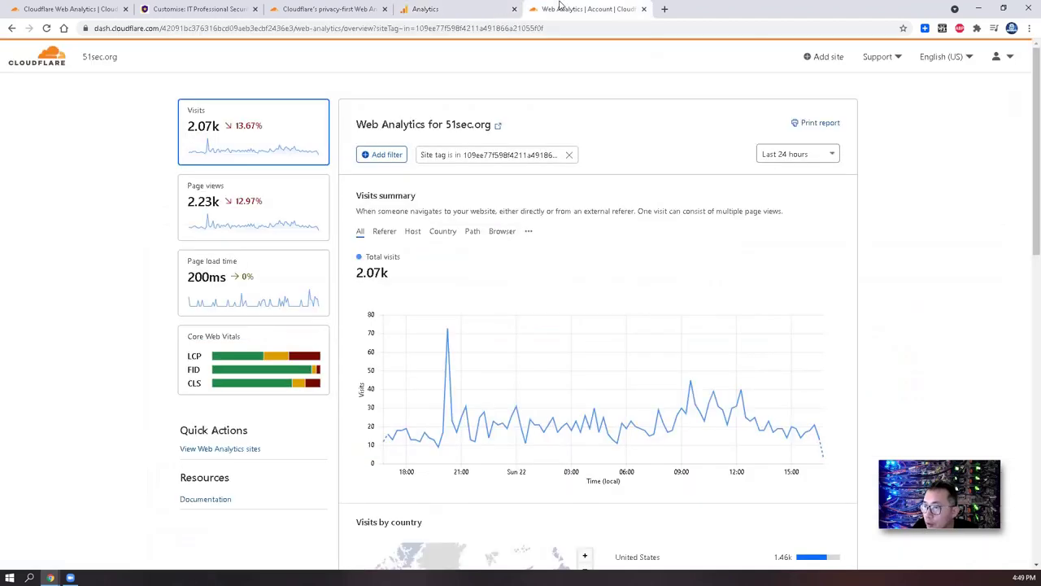
click(470, 6)
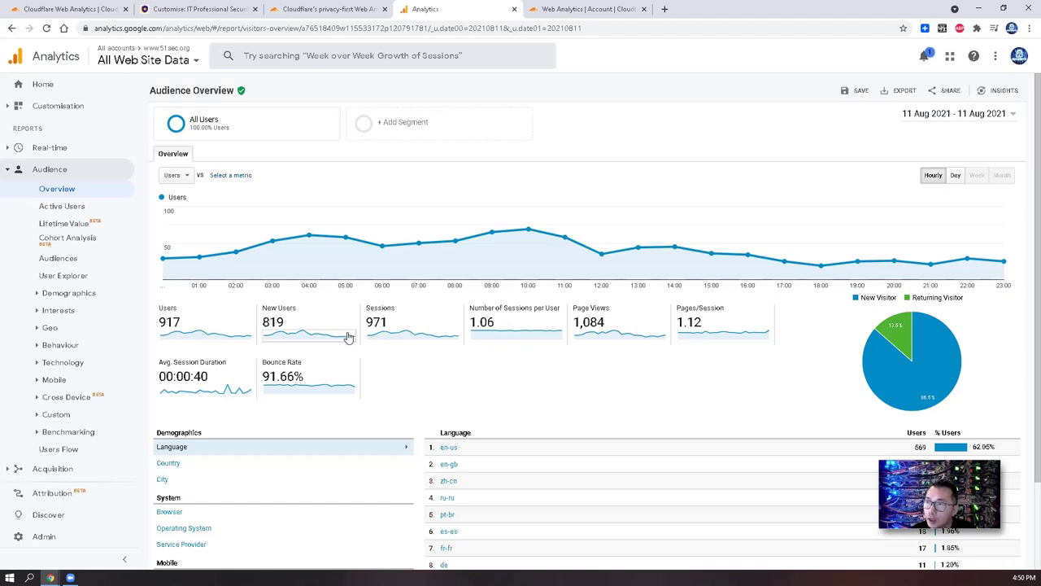
click(585, 8)
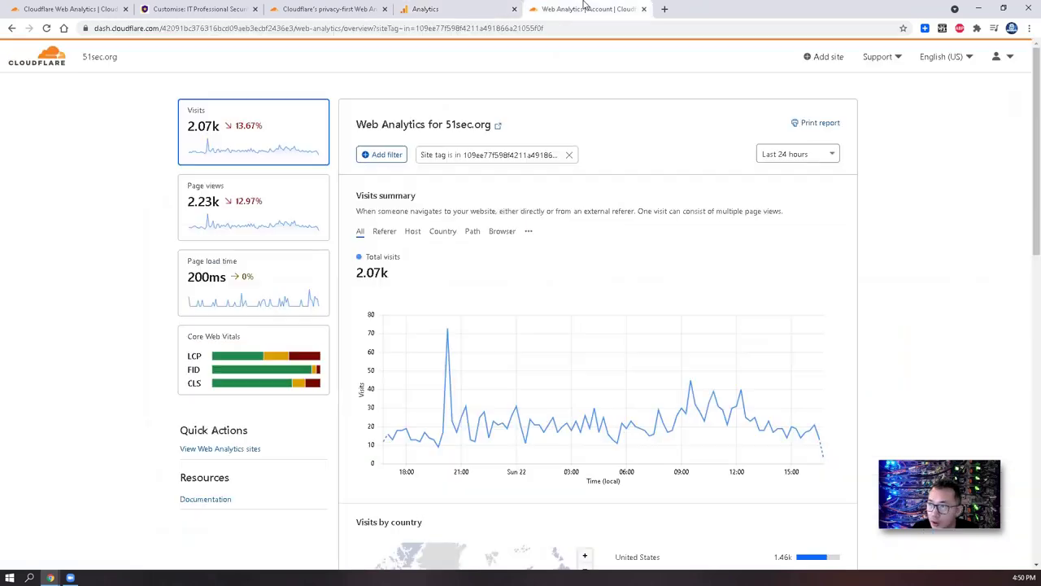
Step: Set the Cloudflare report to a custom range covering only 11 August 2021 and compare it with the Google Analytics overview
click(786, 157)
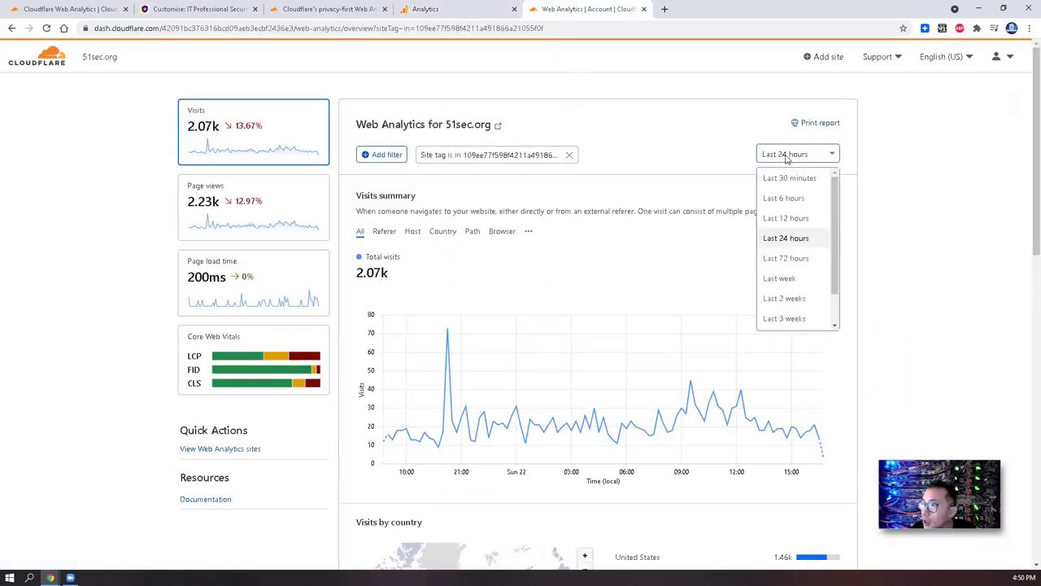
scroll(818, 320, down, 1)
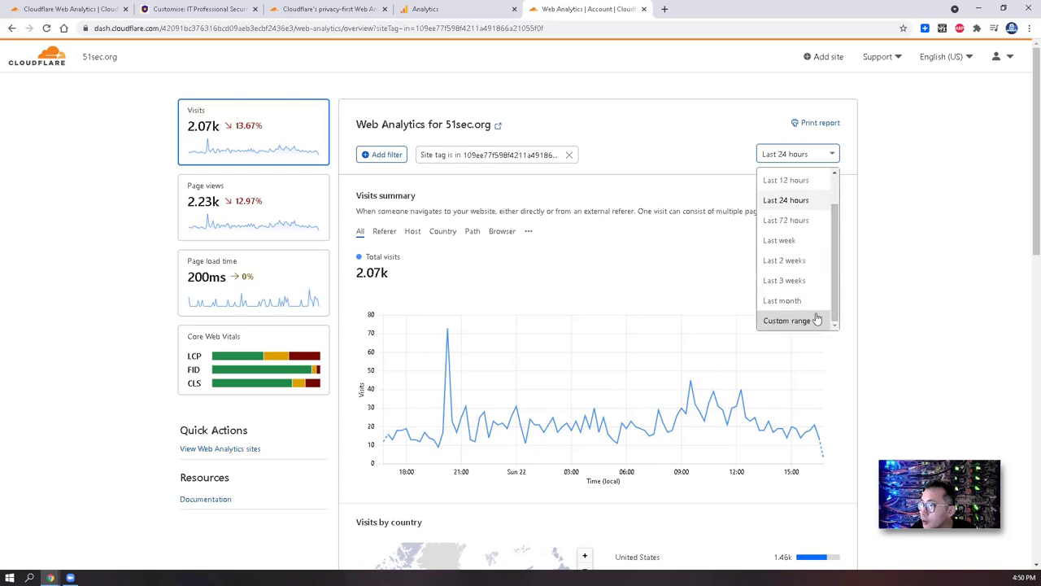
click(818, 320)
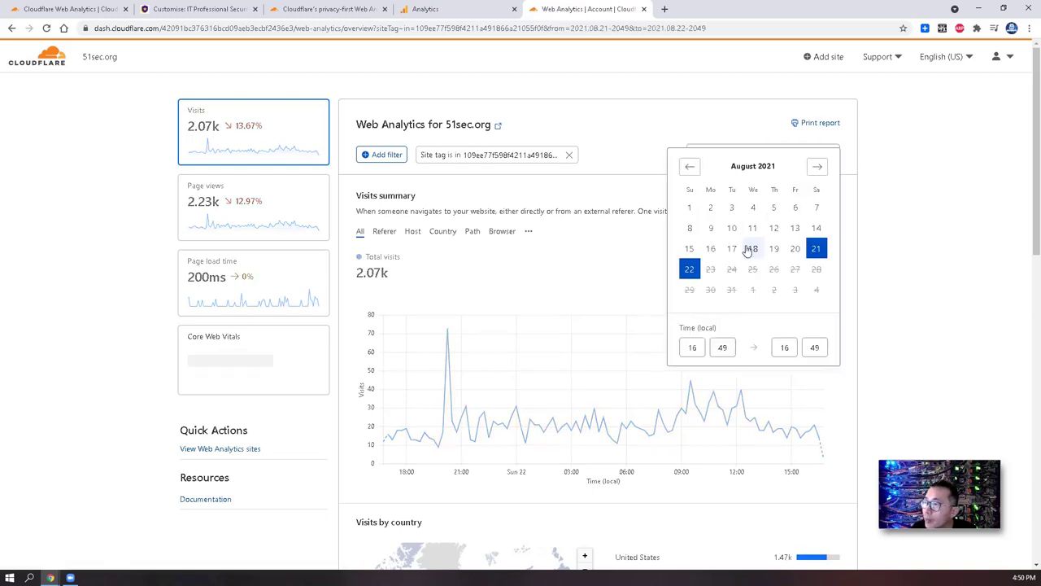
click(756, 229)
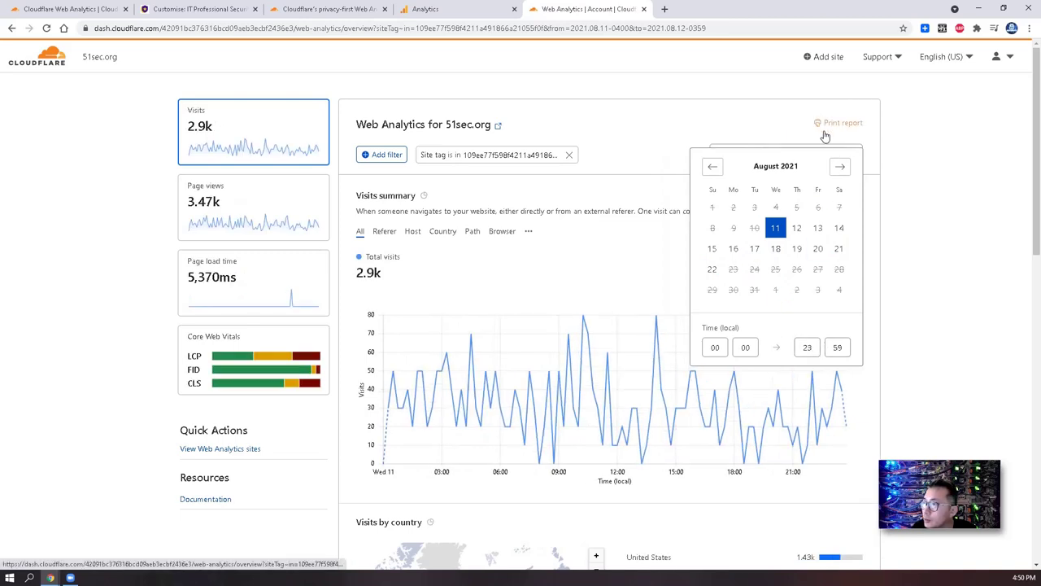
click(898, 306)
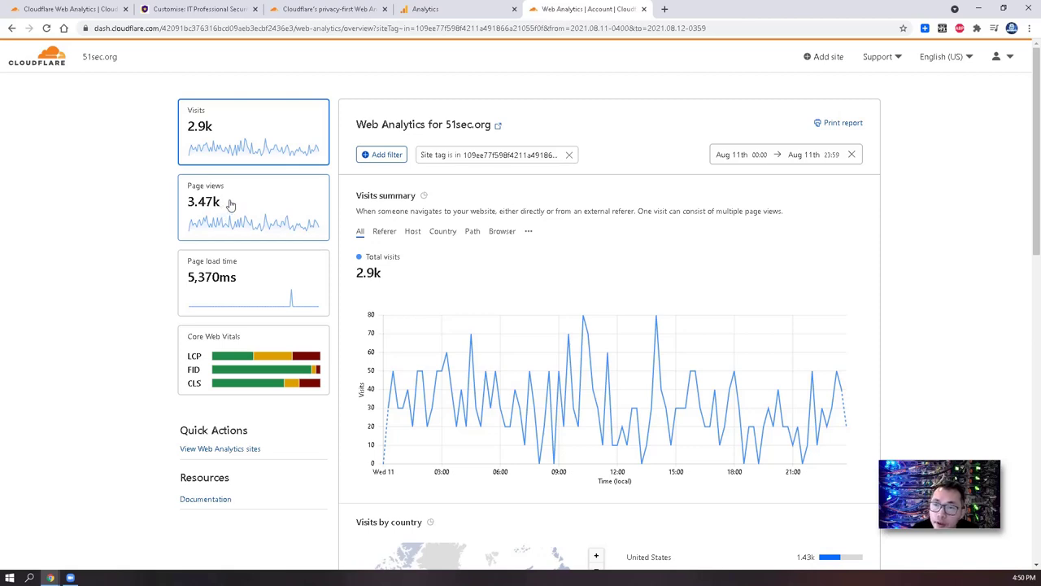
click(431, 10)
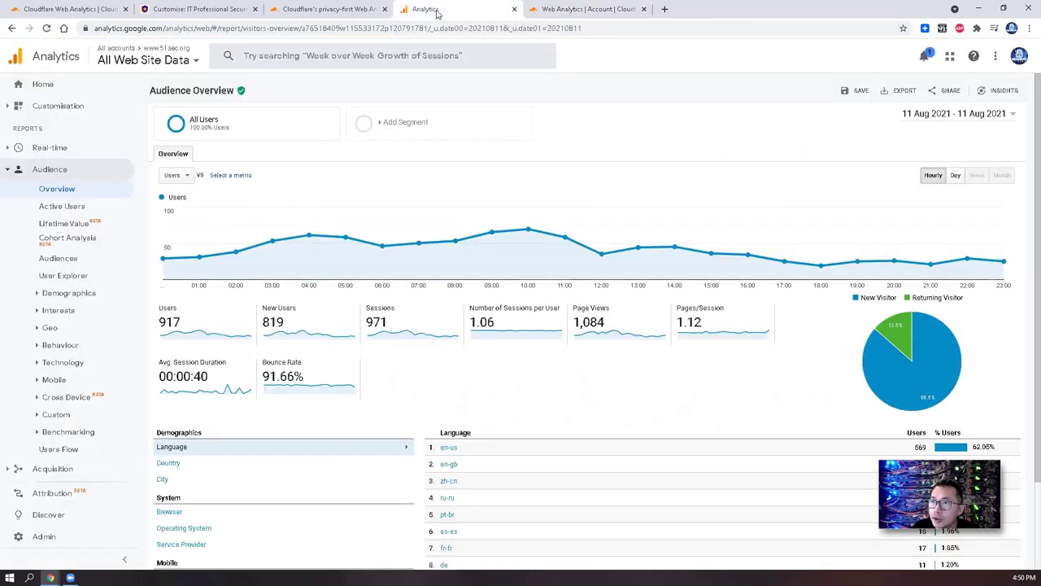
click(583, 11)
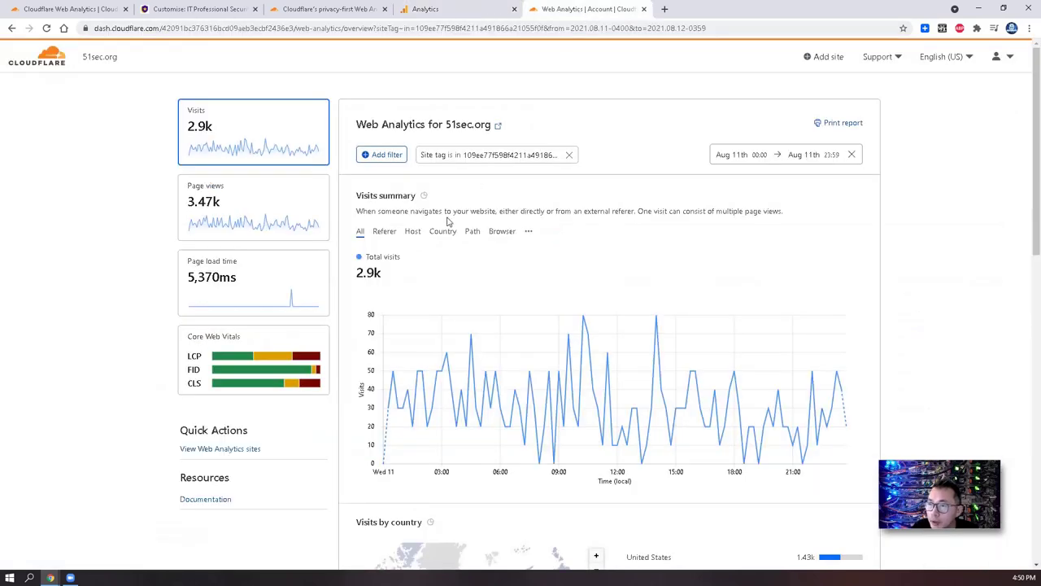
scroll(468, 324, down, 1)
scroll(480, 341, down, 6)
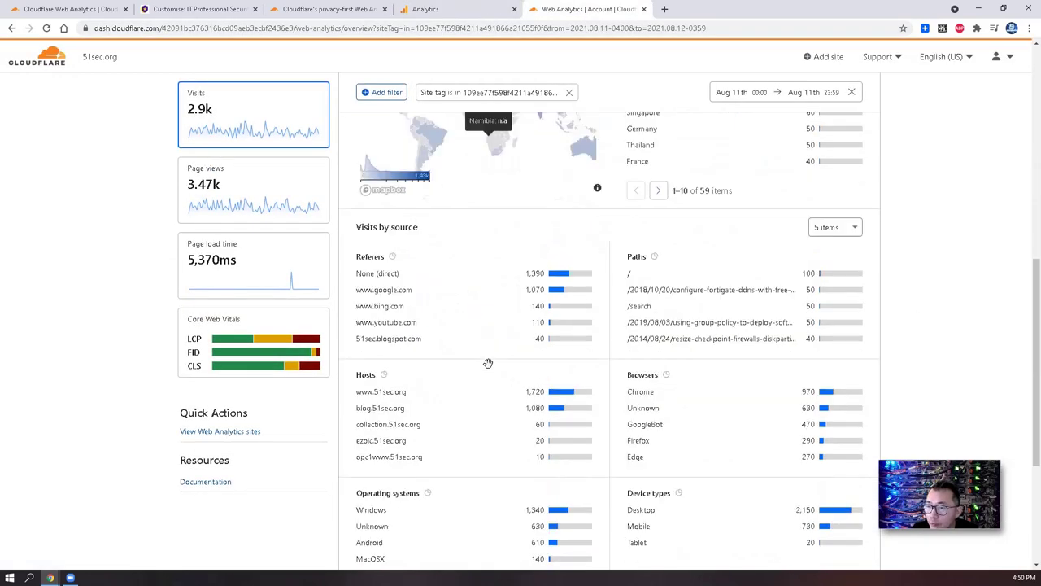
mouse_move(395, 398)
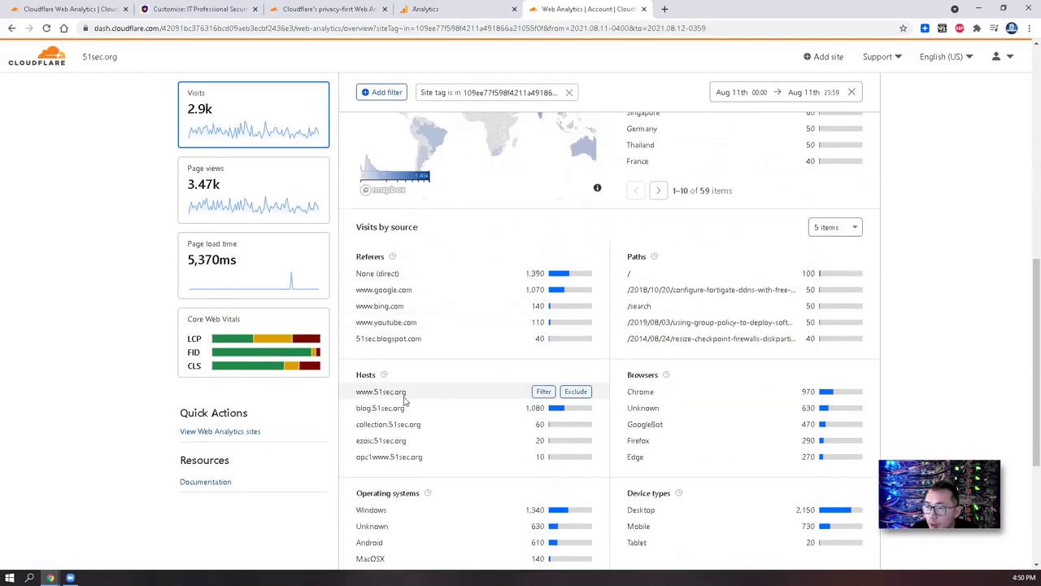
click(541, 392)
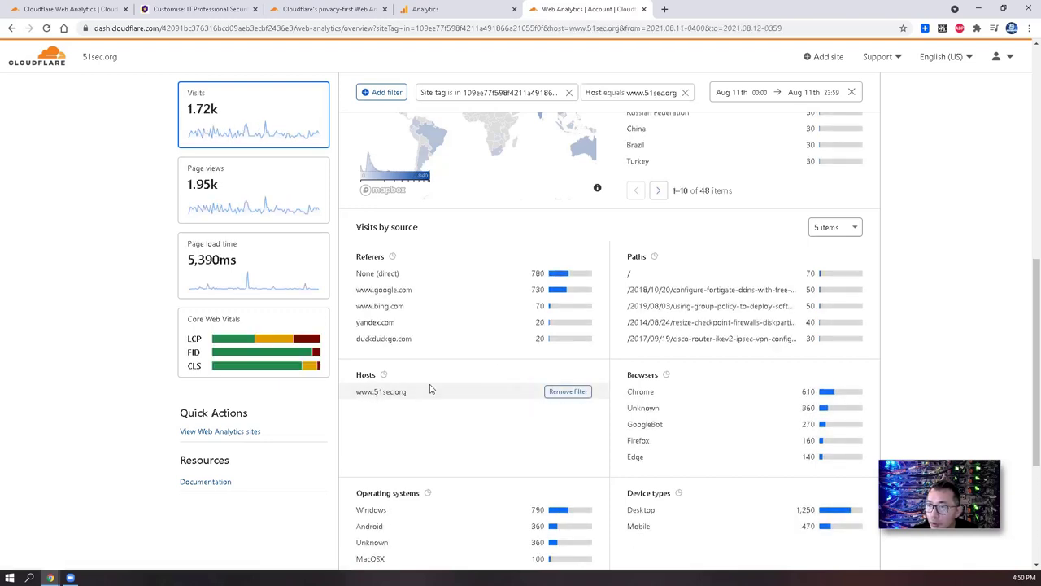
scroll(428, 390, up, 1)
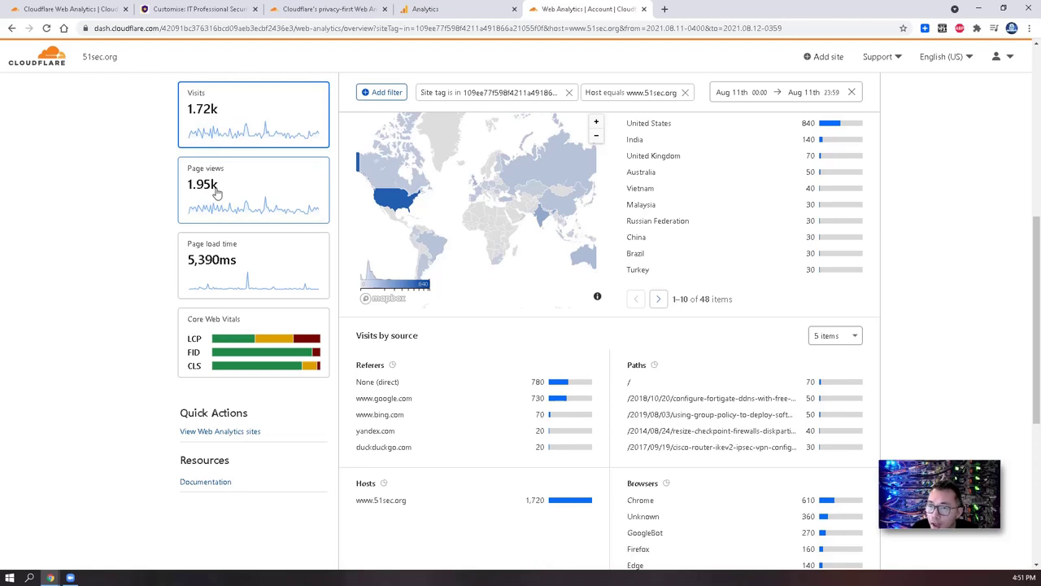
click(452, 15)
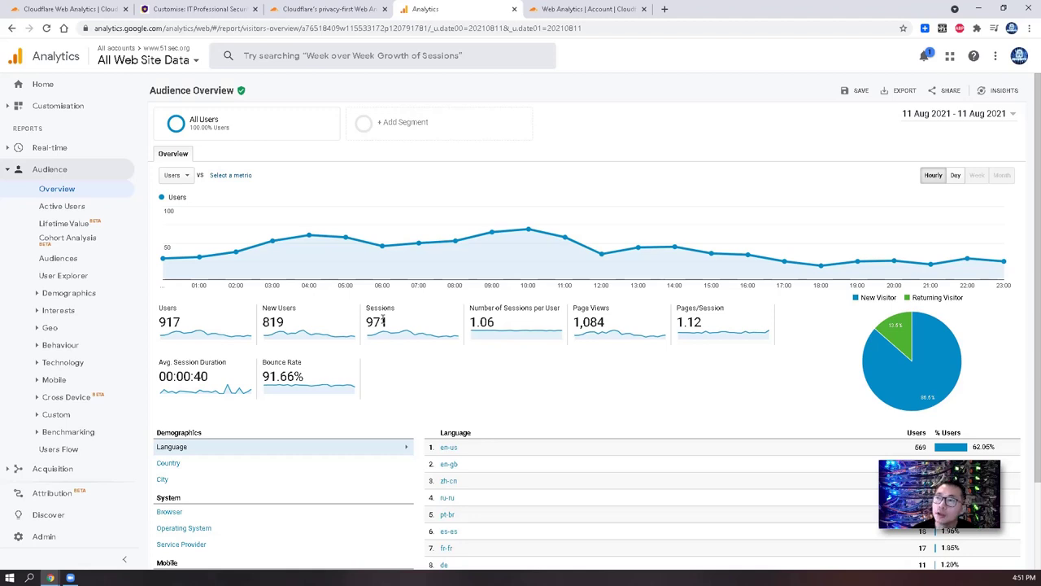
click(588, 9)
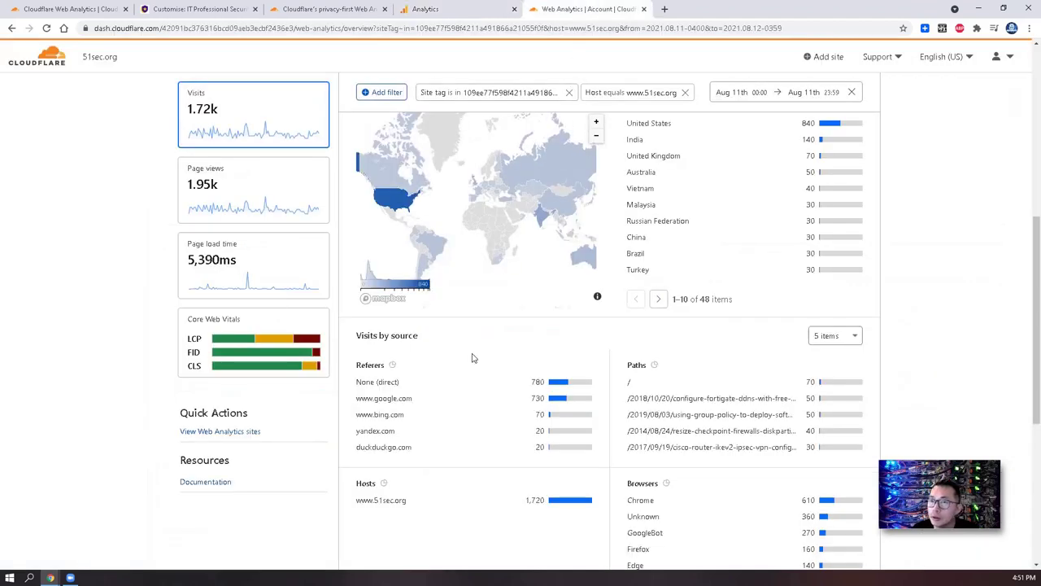
scroll(472, 357, up, 1)
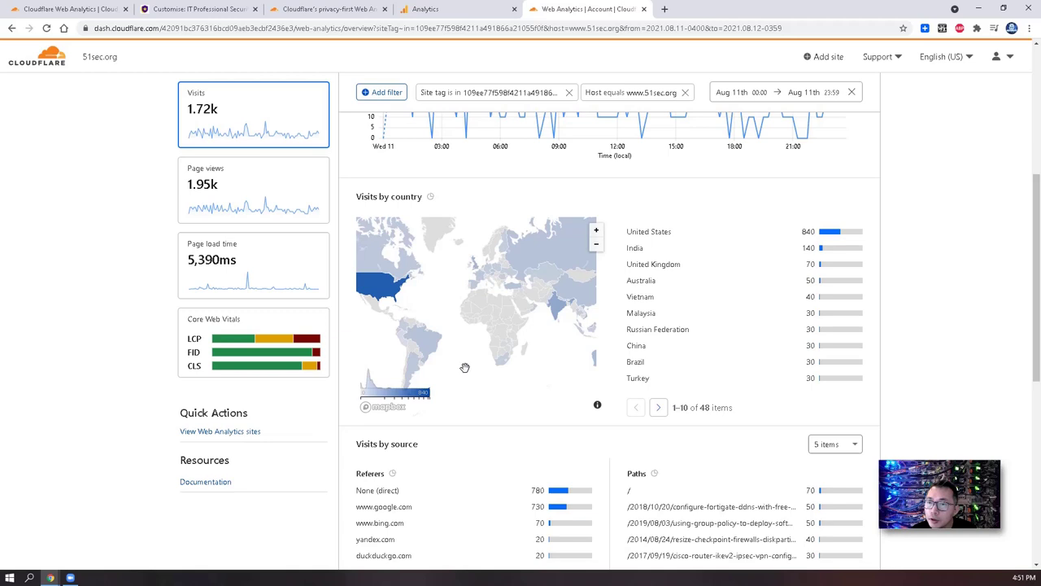
scroll(464, 367, down, 1)
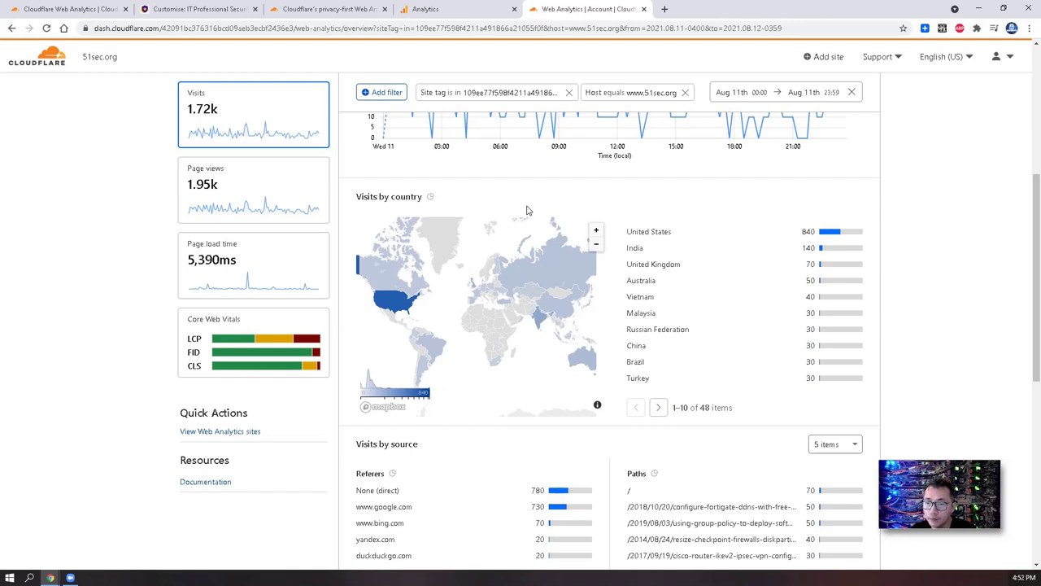
key(ctrl+shift+Tab)
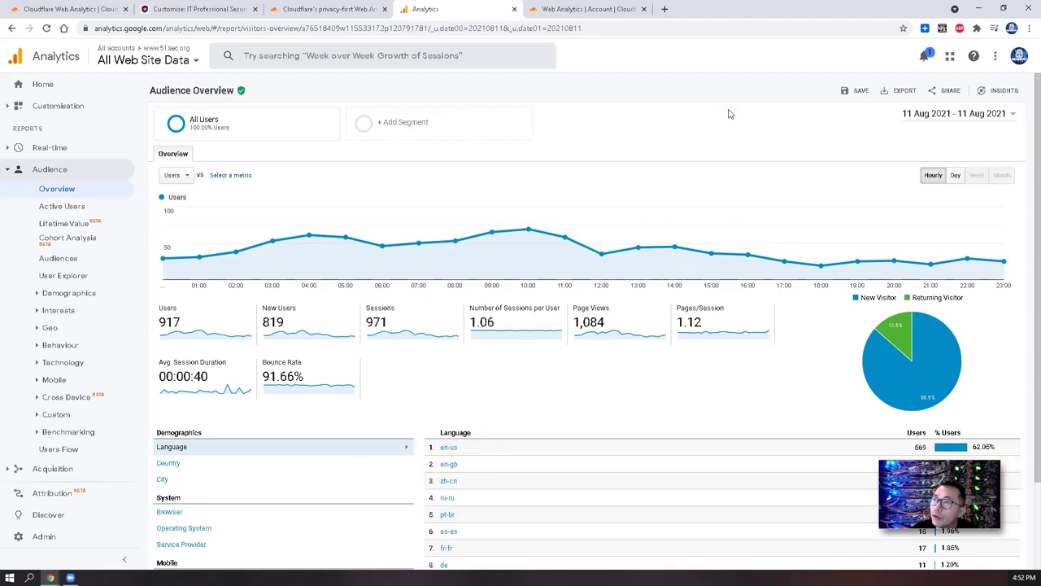
click(592, 8)
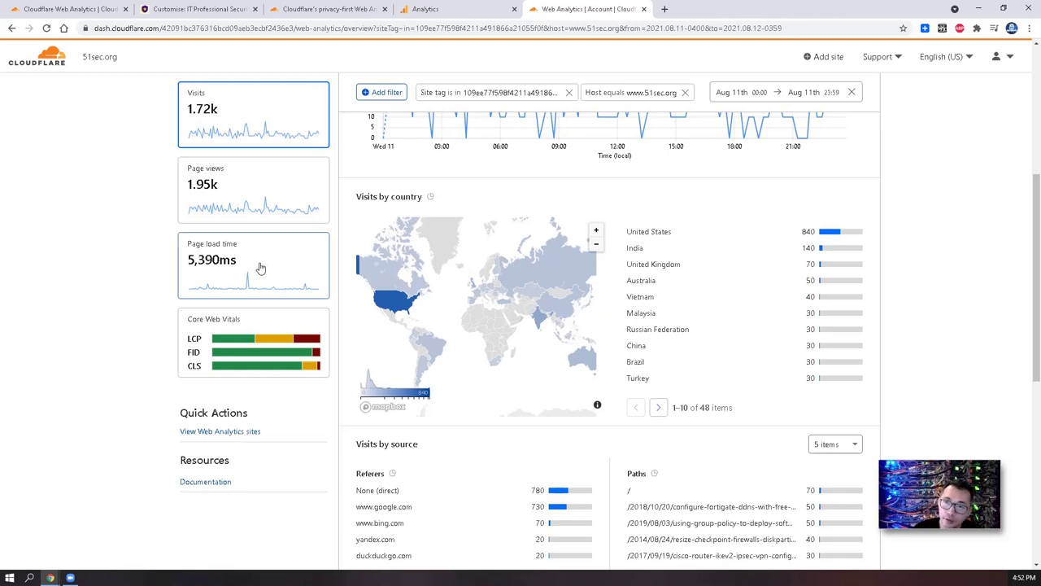
click(446, 9)
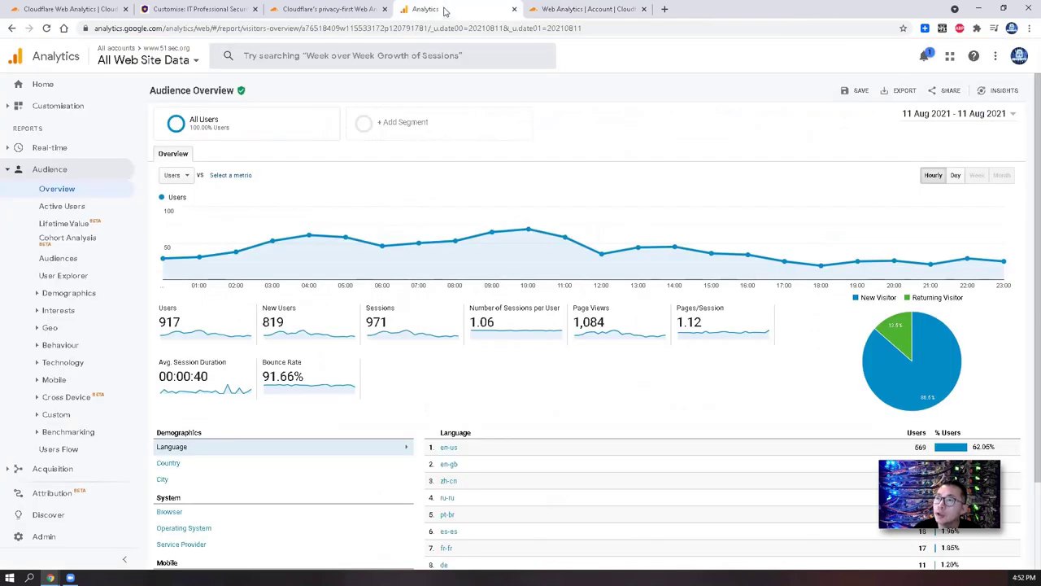
double_click(600, 324)
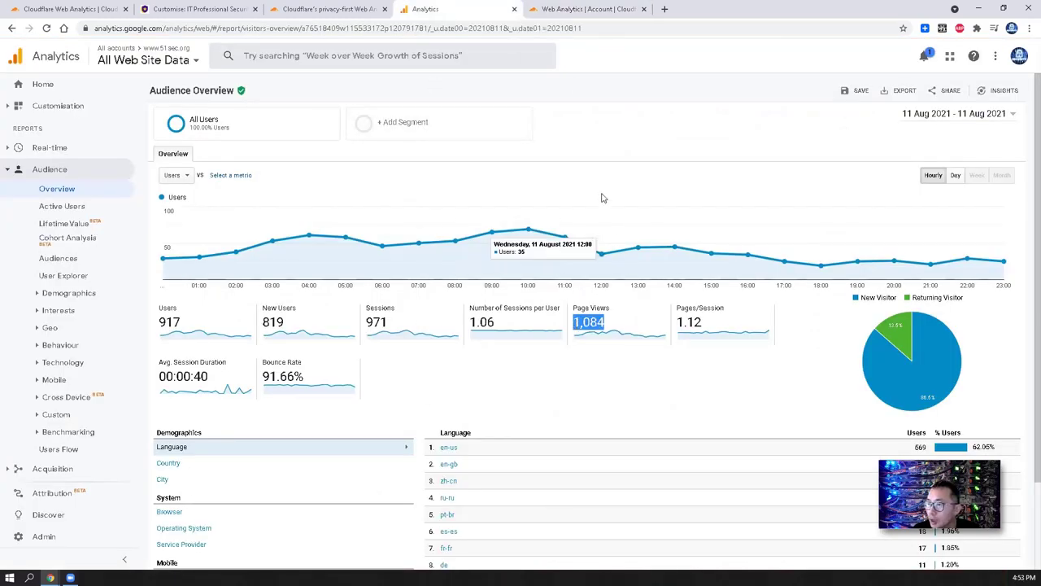
Step: Return to the Cloudflare report and review its breakdowns by country, referer, path, host, browser, operating system and device type
click(571, 10)
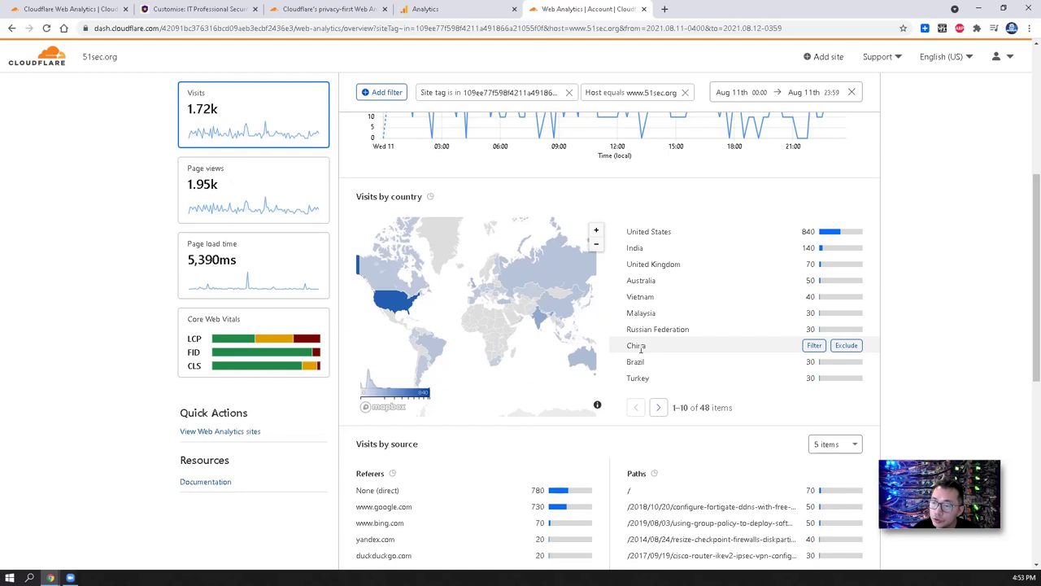
scroll(615, 366, down, 2)
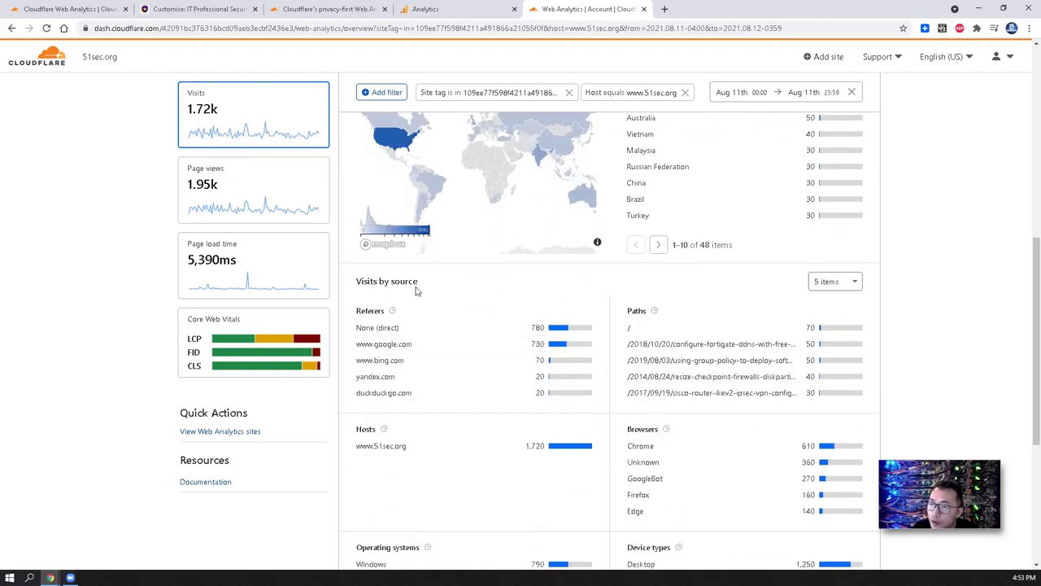
scroll(399, 335, down, 3)
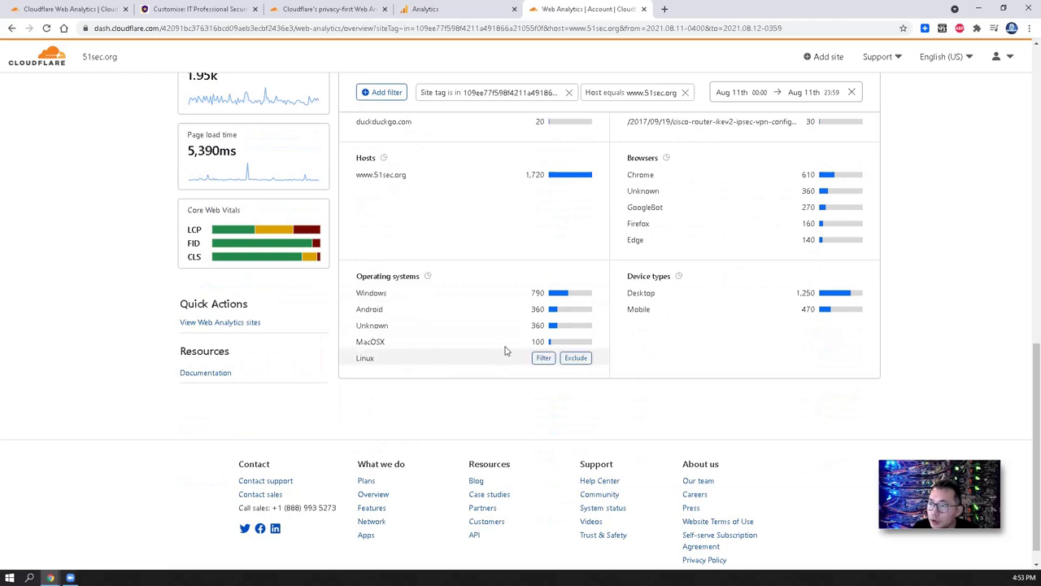
scroll(504, 354, up, 1)
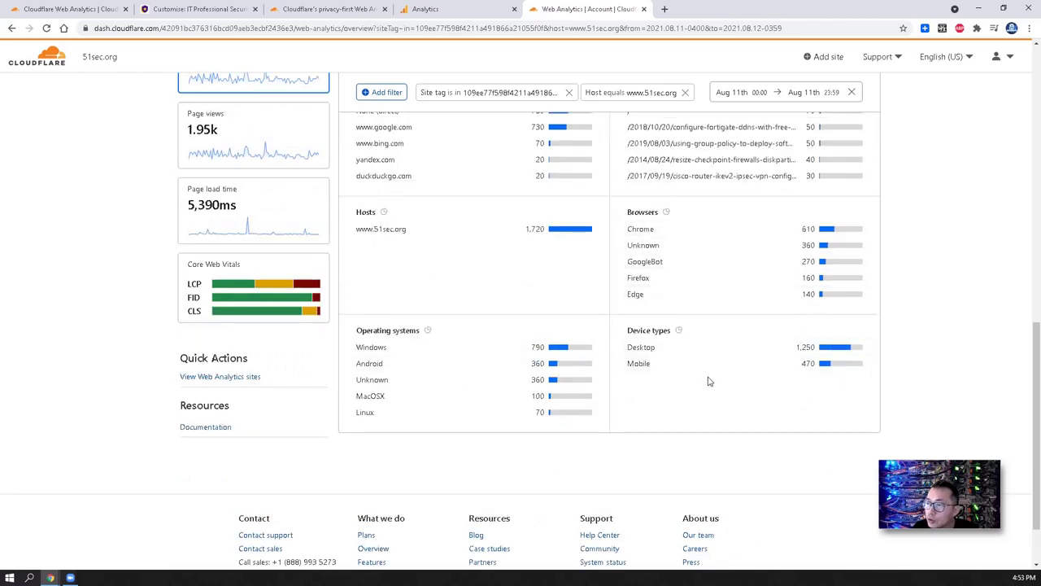
scroll(707, 309, up, 1)
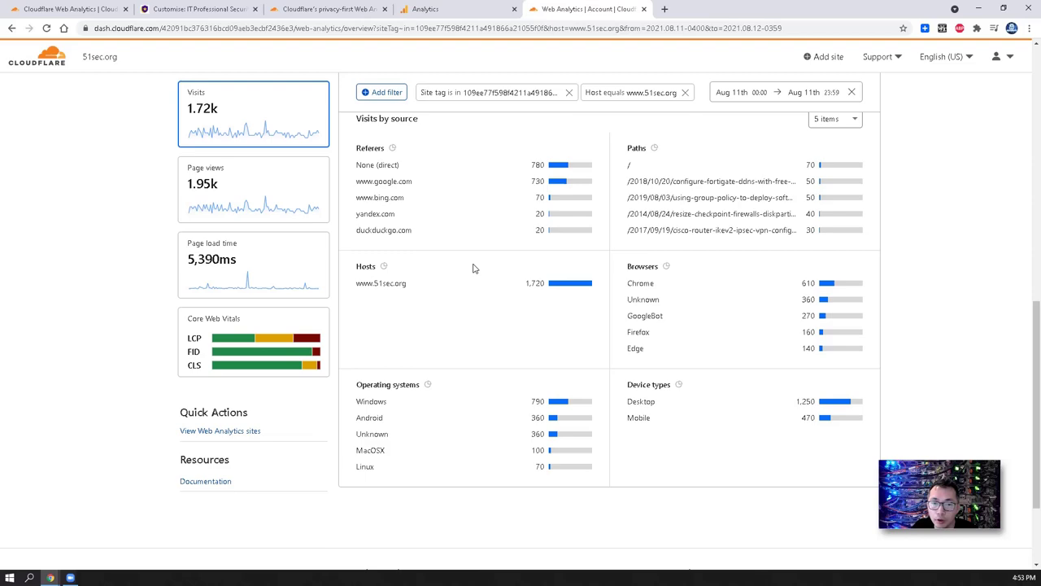
scroll(474, 269, up, 5)
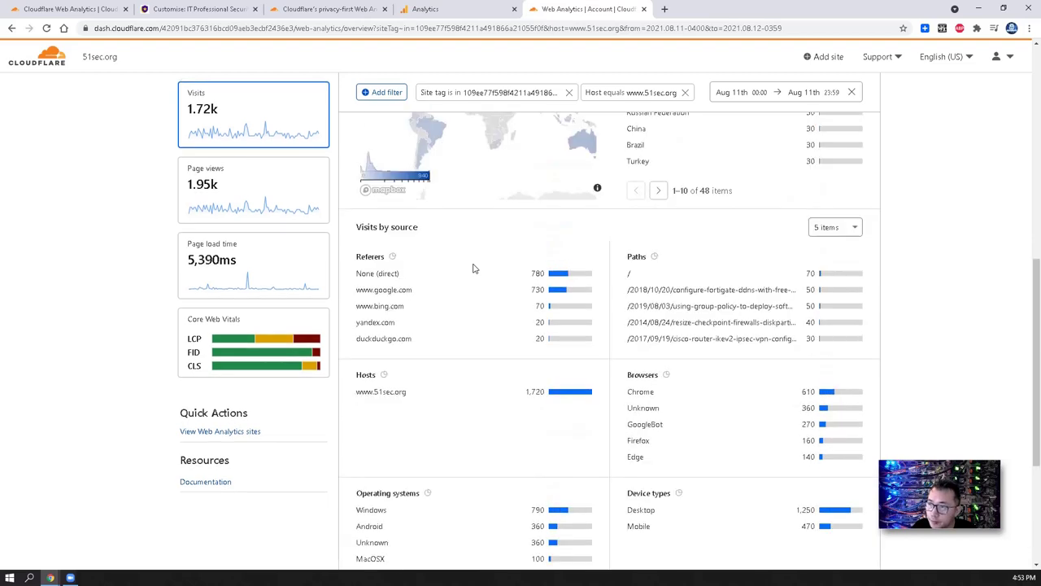
scroll(474, 269, up, 3)
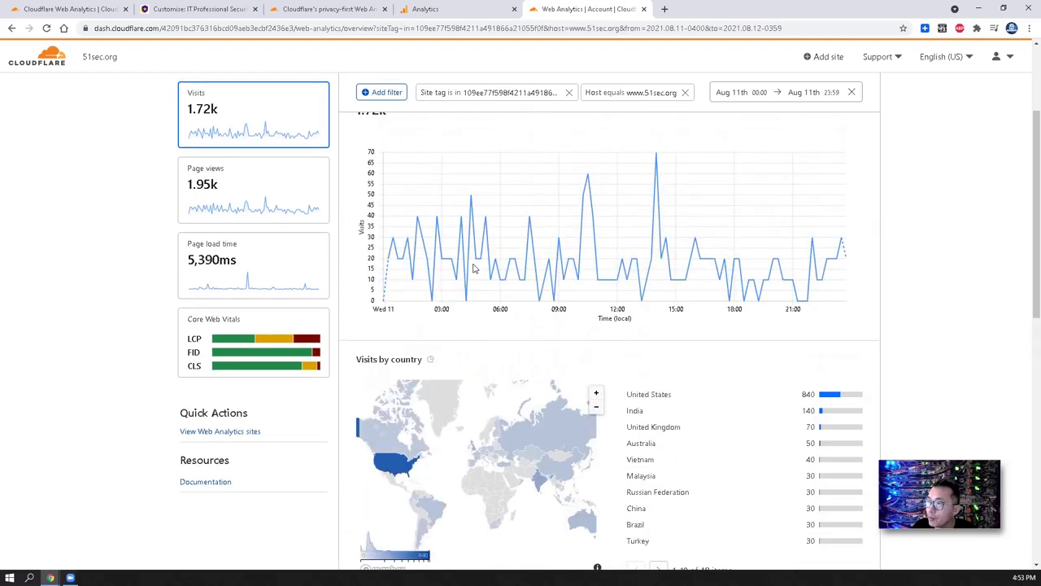